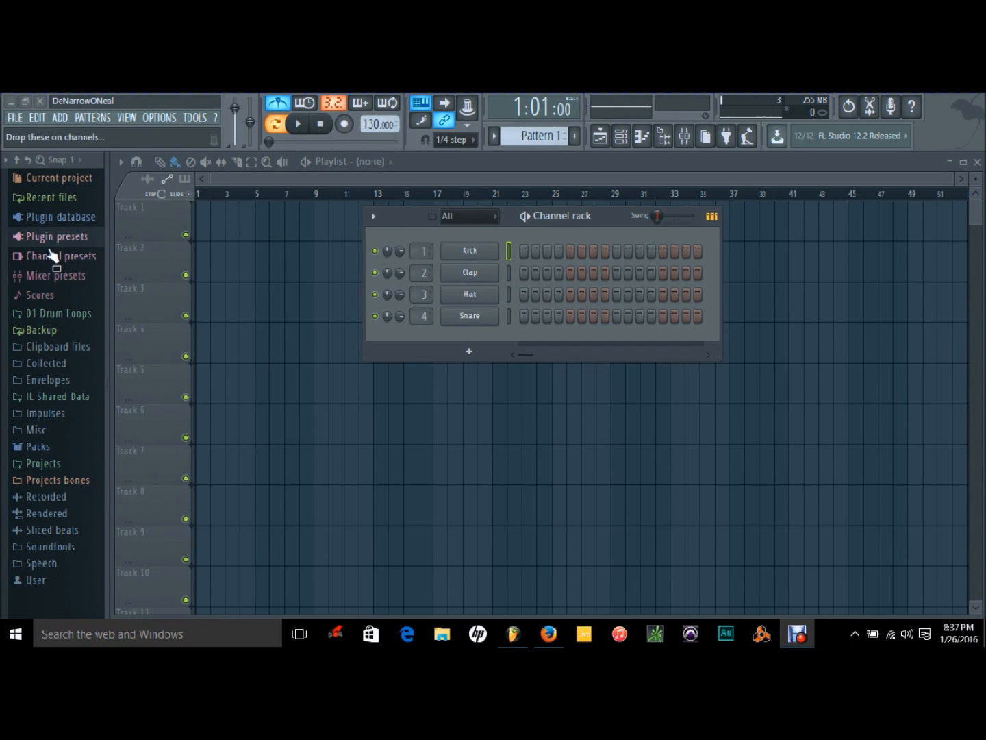
Add the Harmless synth from the Synth classic generators in the plugin database to the channel rack.
left_click(59, 216)
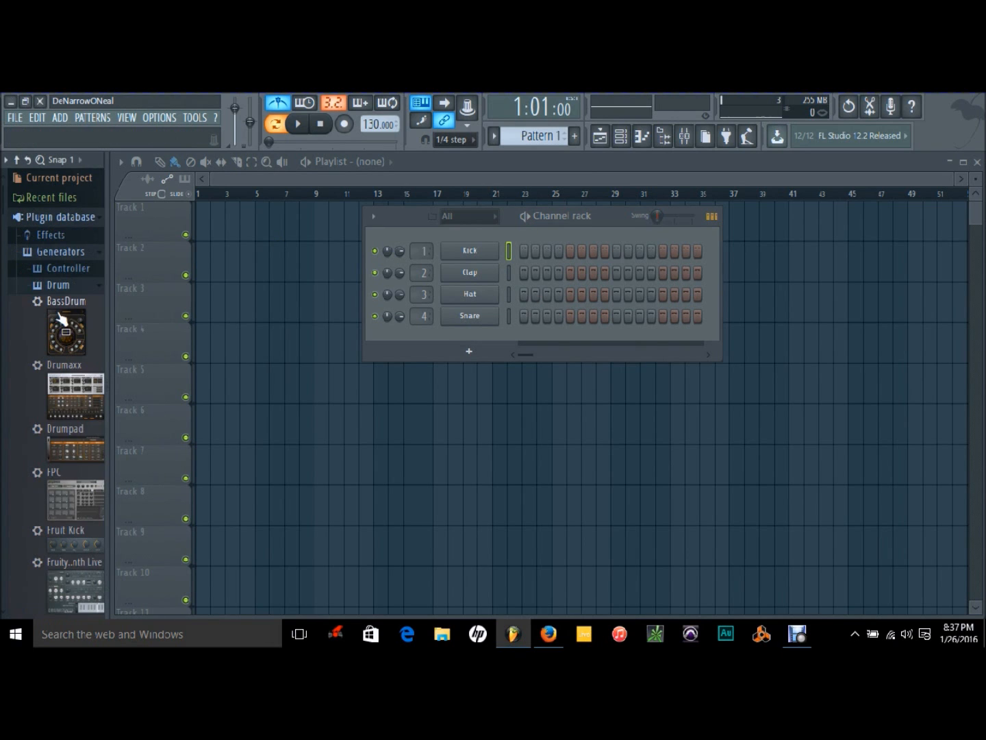
left_click(41, 284)
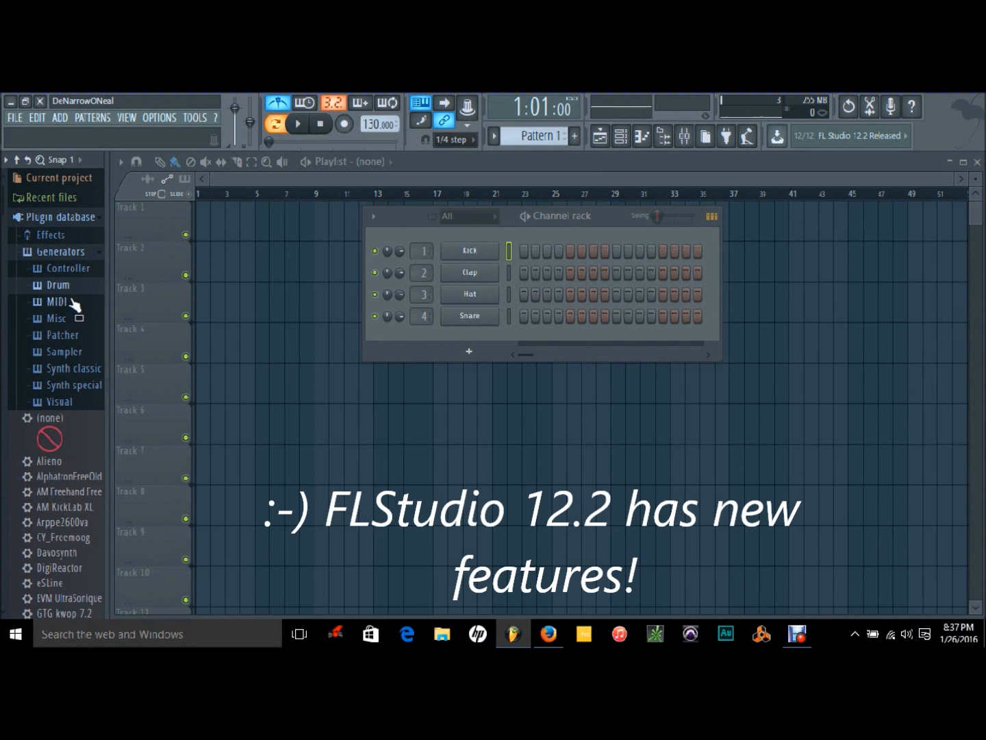
left_click(64, 370)
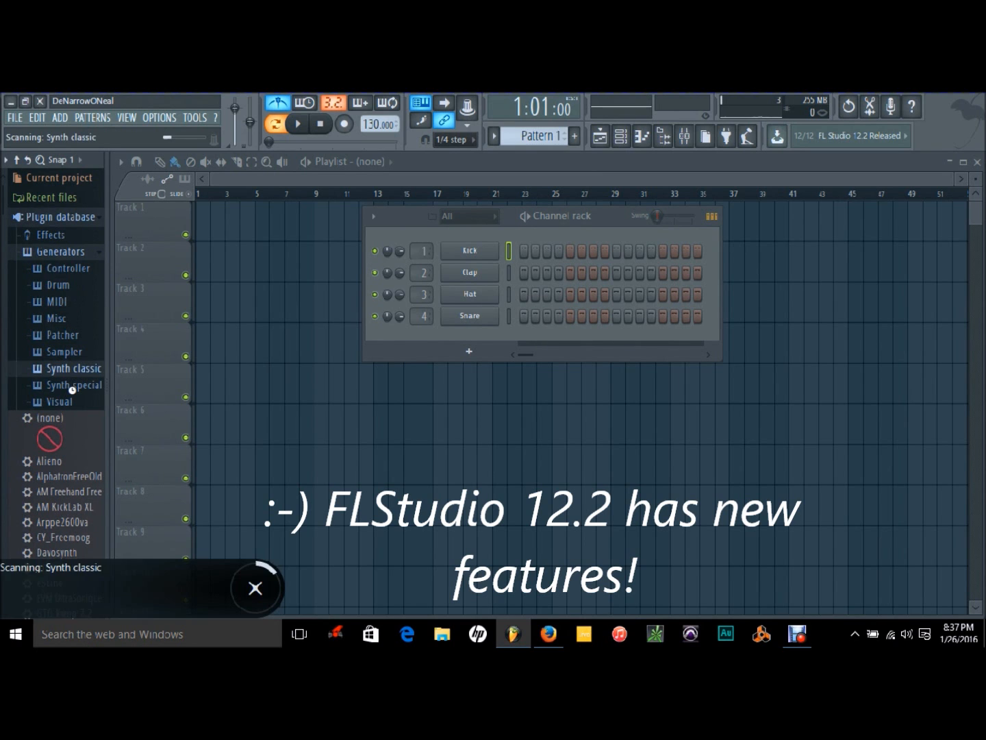
scroll(71, 312, "down", 2)
left_click_drag(72, 312, 469, 347)
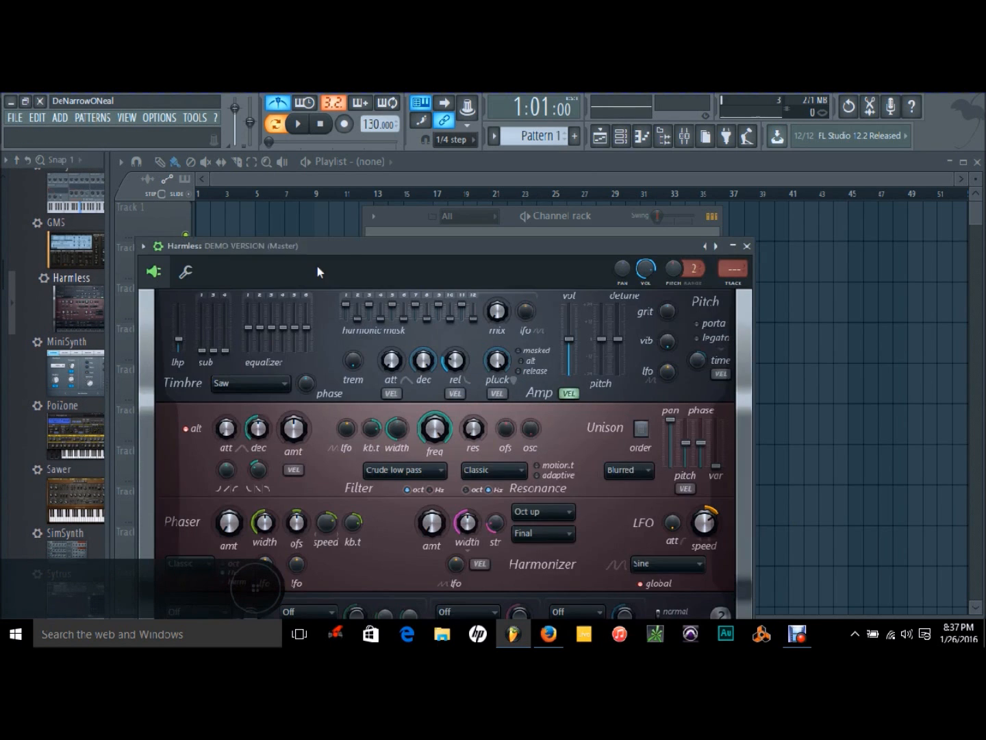
left_click_drag(344, 241, 444, 210)
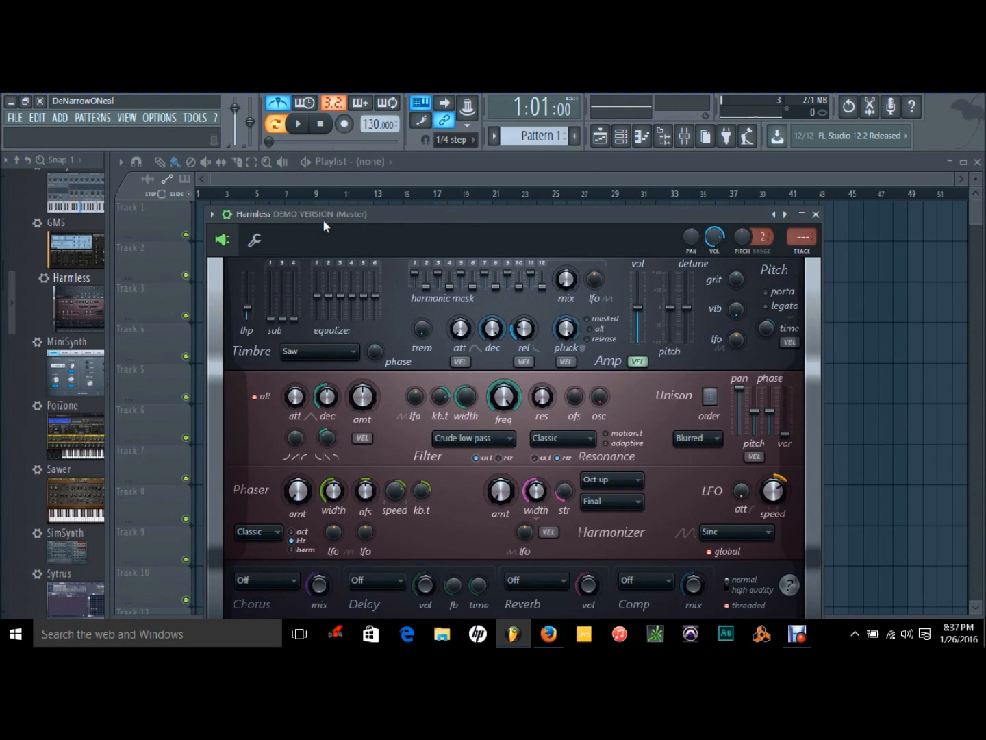
left_click_drag(493, 214, 522, 216)
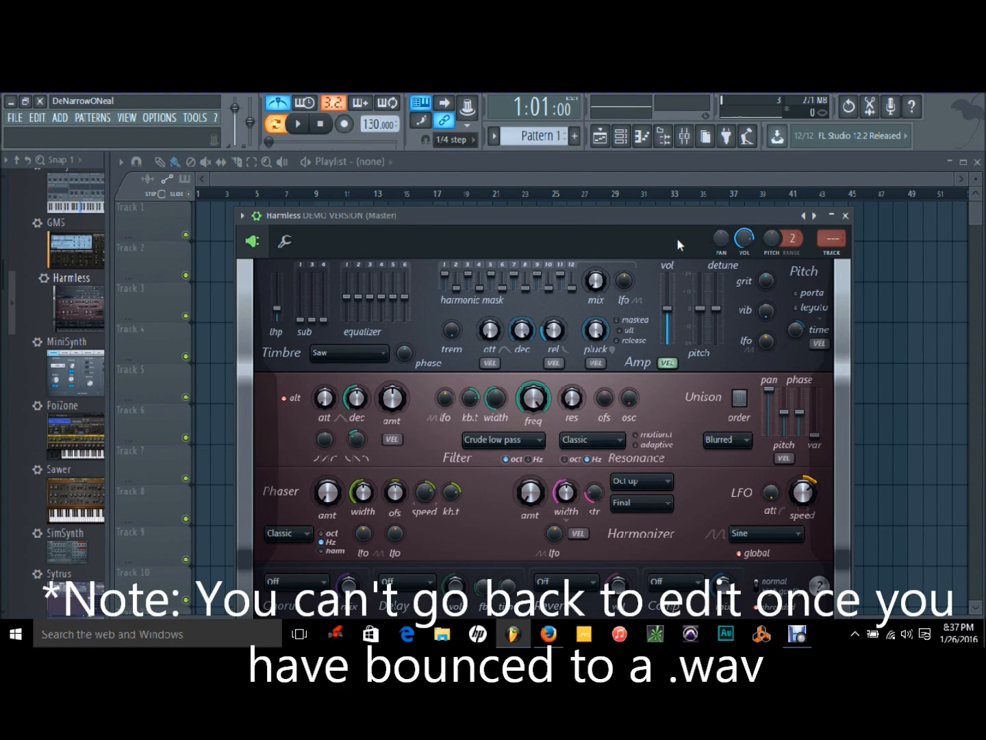
left_click_drag(586, 221, 606, 210)
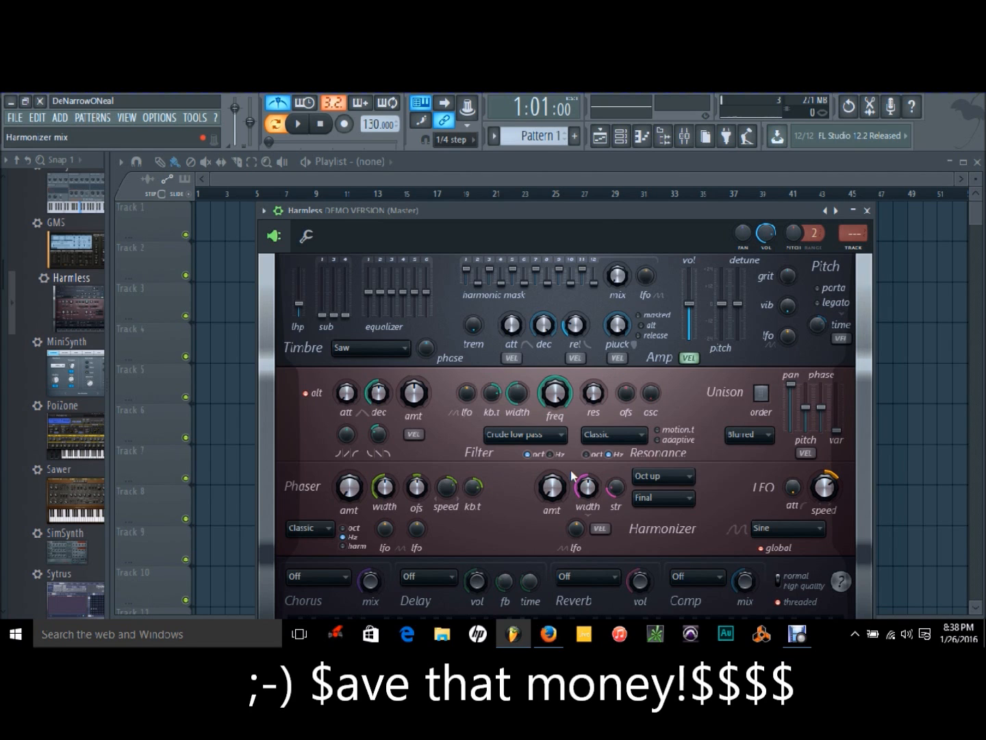
left_click_drag(712, 207, 602, 227)
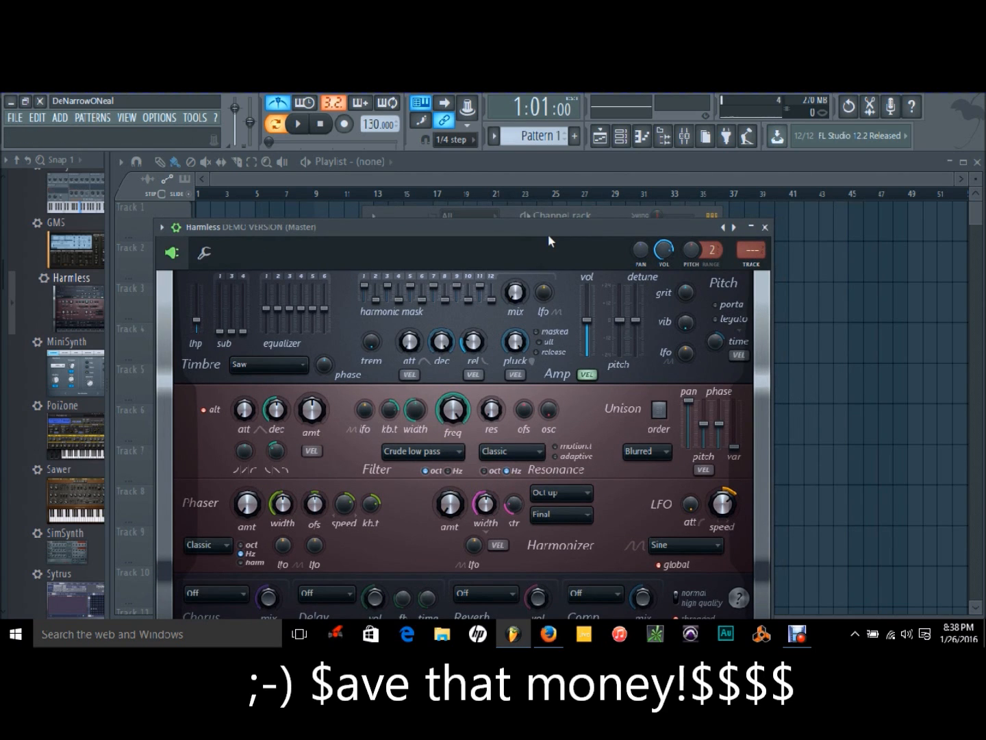
left_click_drag(565, 222, 662, 182)
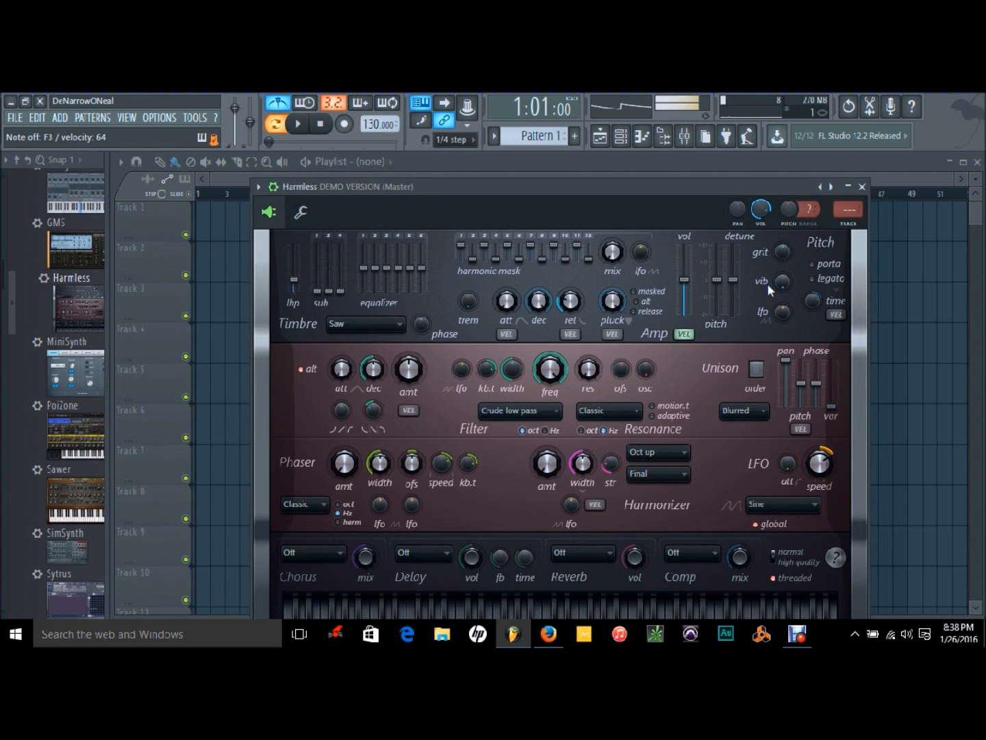
Lower the project tempo to 105 BPM and switch playback from pattern mode to song mode.
left_click_drag(481, 186, 724, 219)
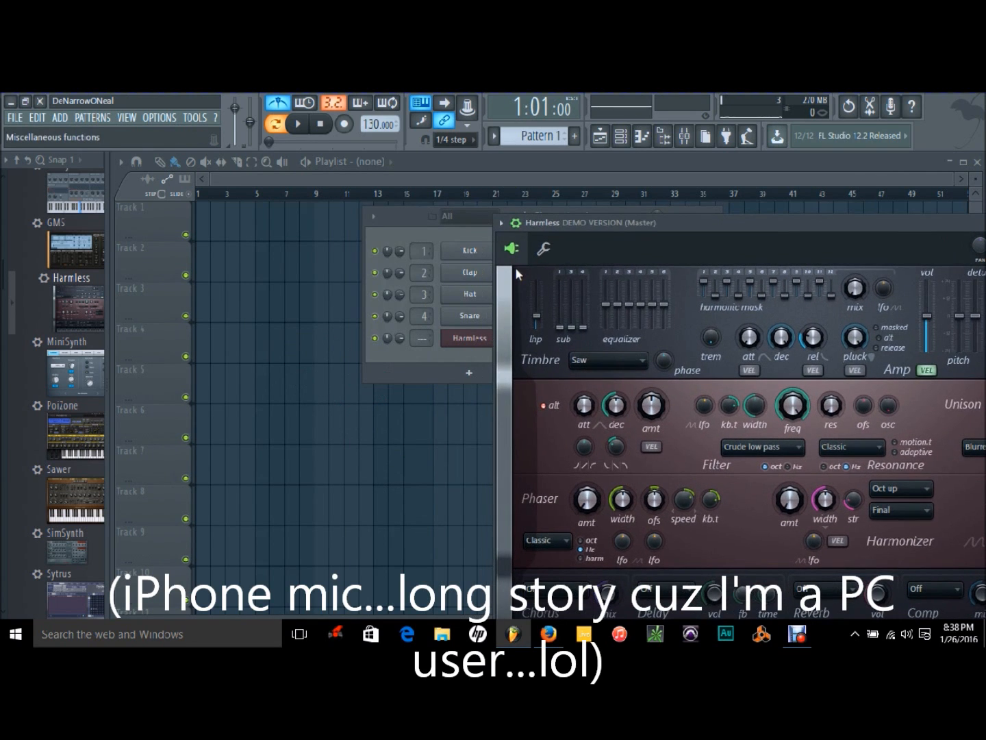
left_click_drag(710, 226, 761, 199)
left_click_drag(380, 124, 402, 199)
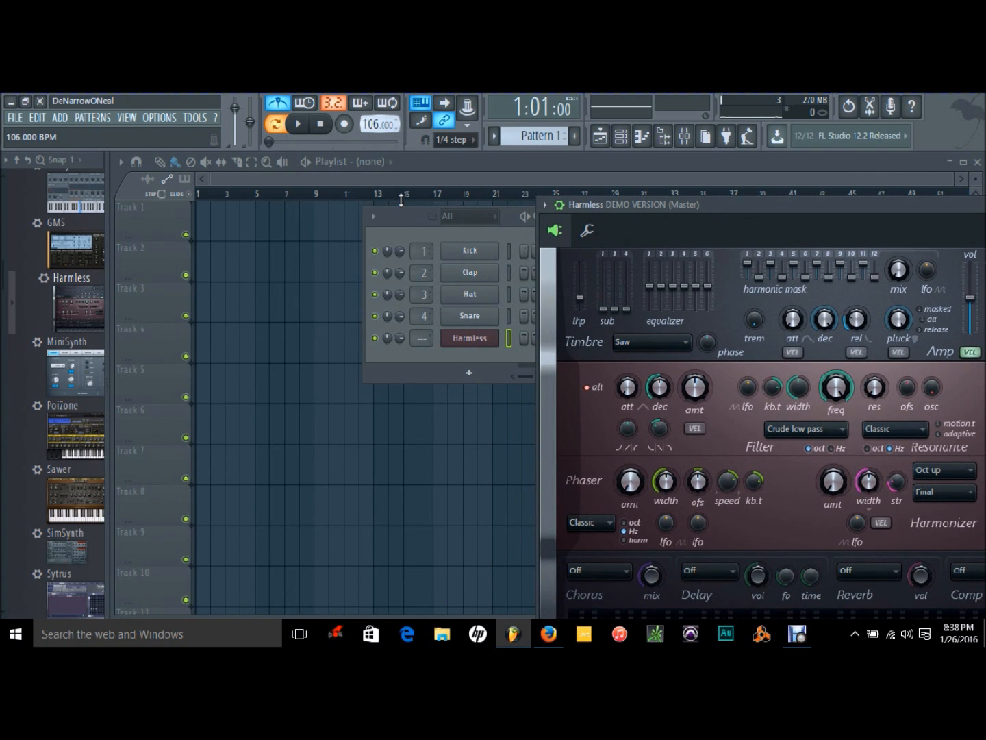
left_click(276, 125)
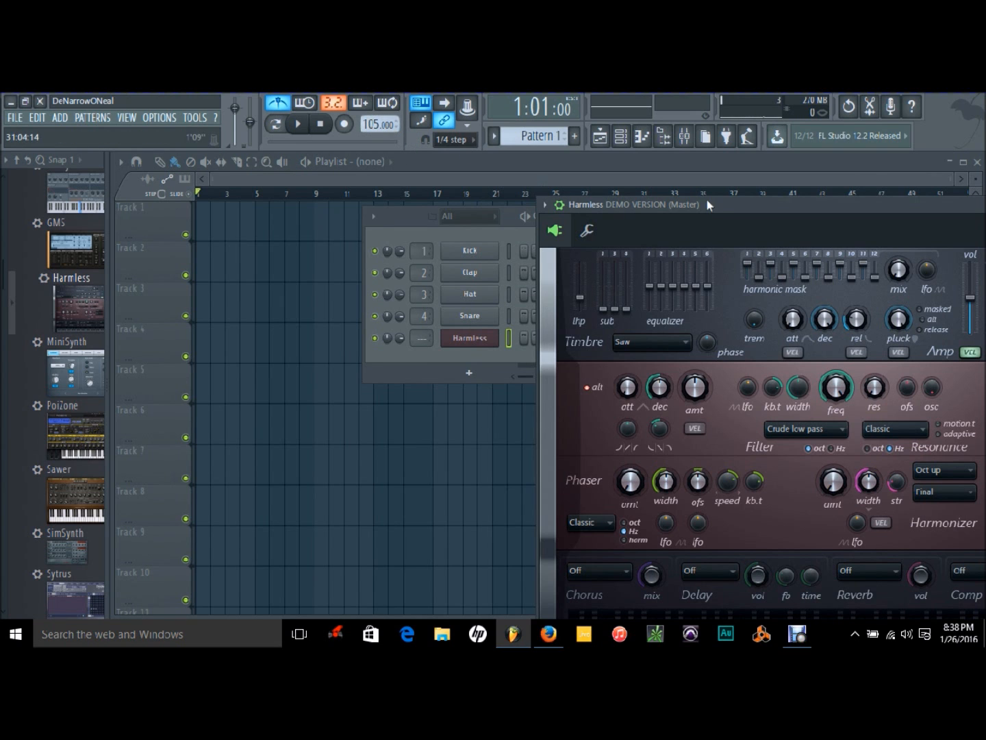
Record a descending Harmless melody into Pattern 1 from the start of the song, and turn recording off once it is finished.
left_click_drag(764, 203, 482, 184)
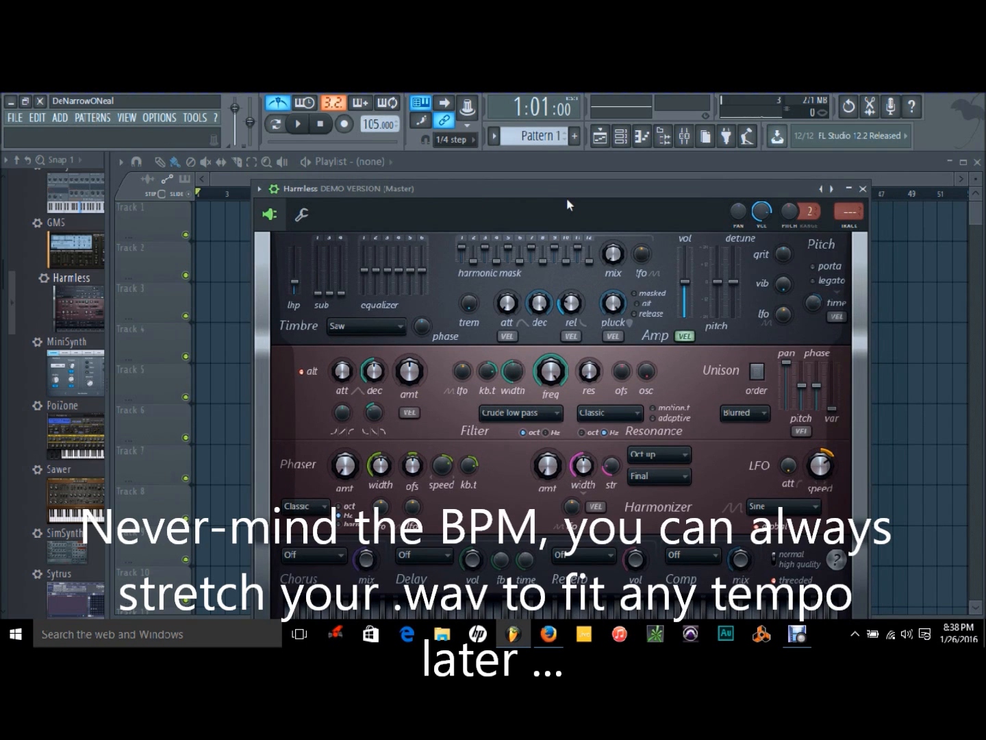
mouse_move(568, 184)
left_mouse_down()
mouse_move(638, 210)
mouse_move(582, 193)
left_mouse_up()
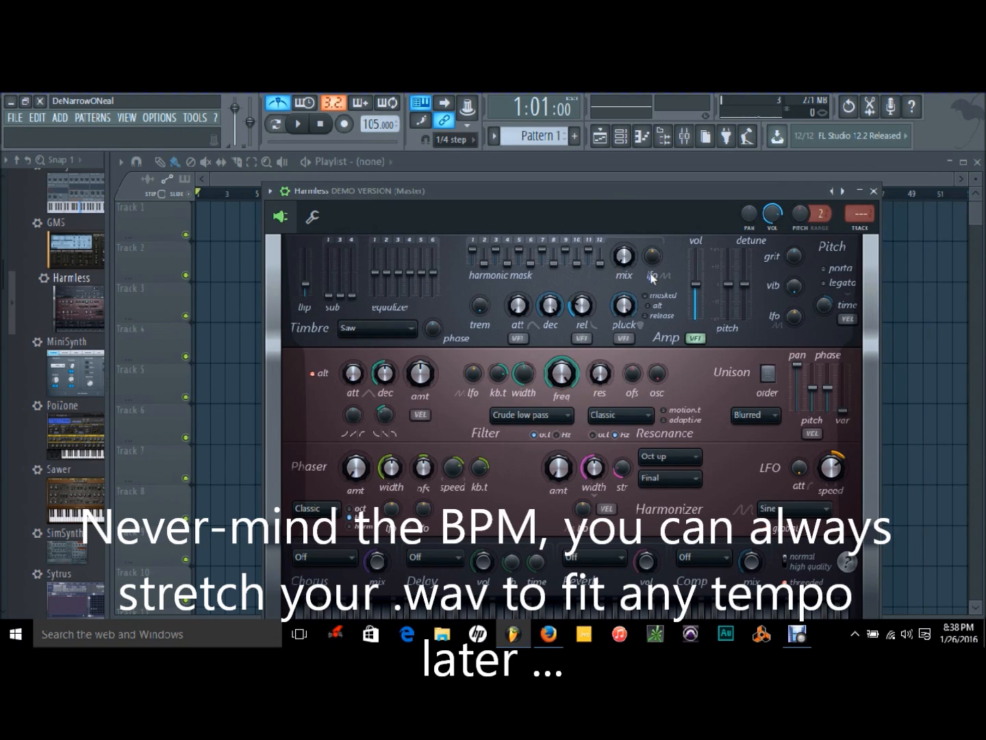
left_click(344, 124)
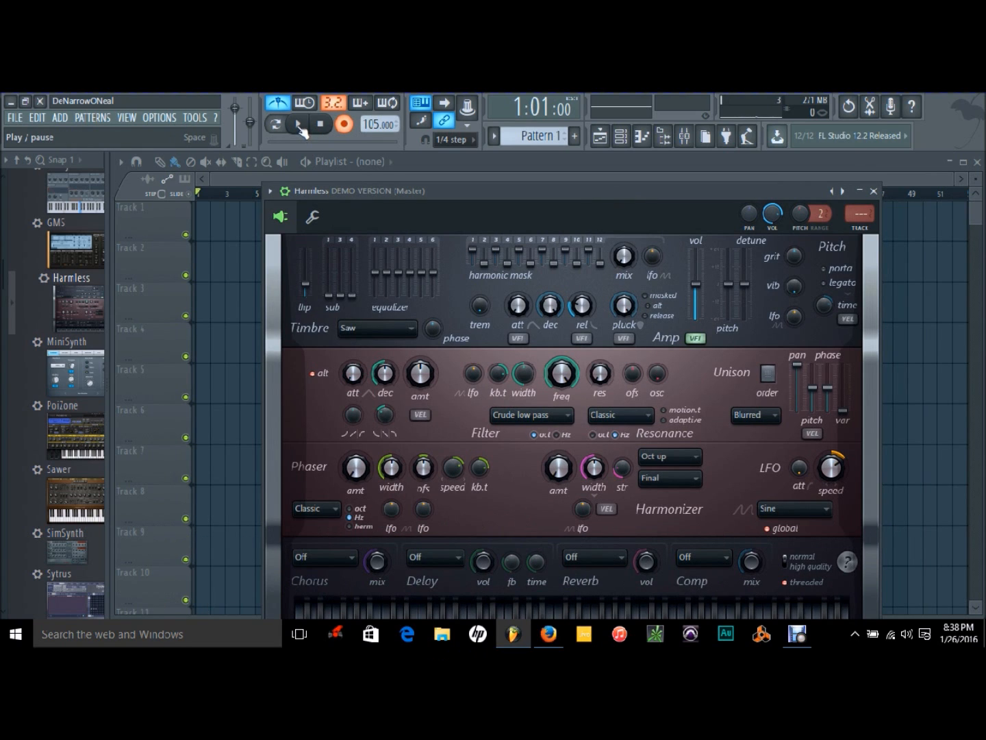
left_click(298, 125)
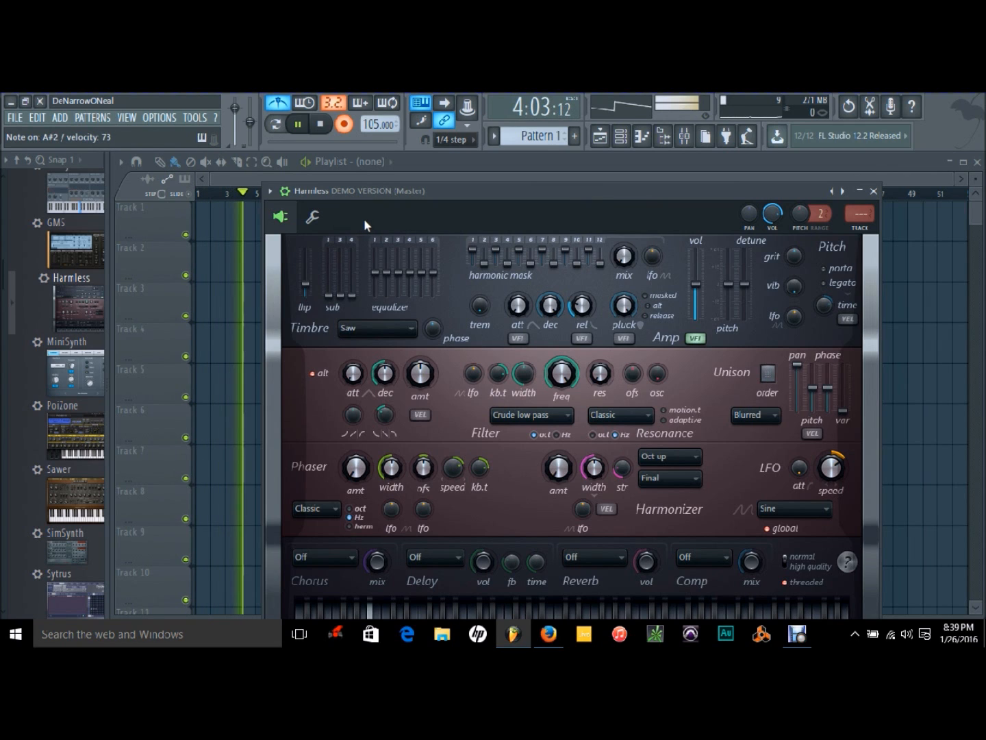
left_click(321, 124)
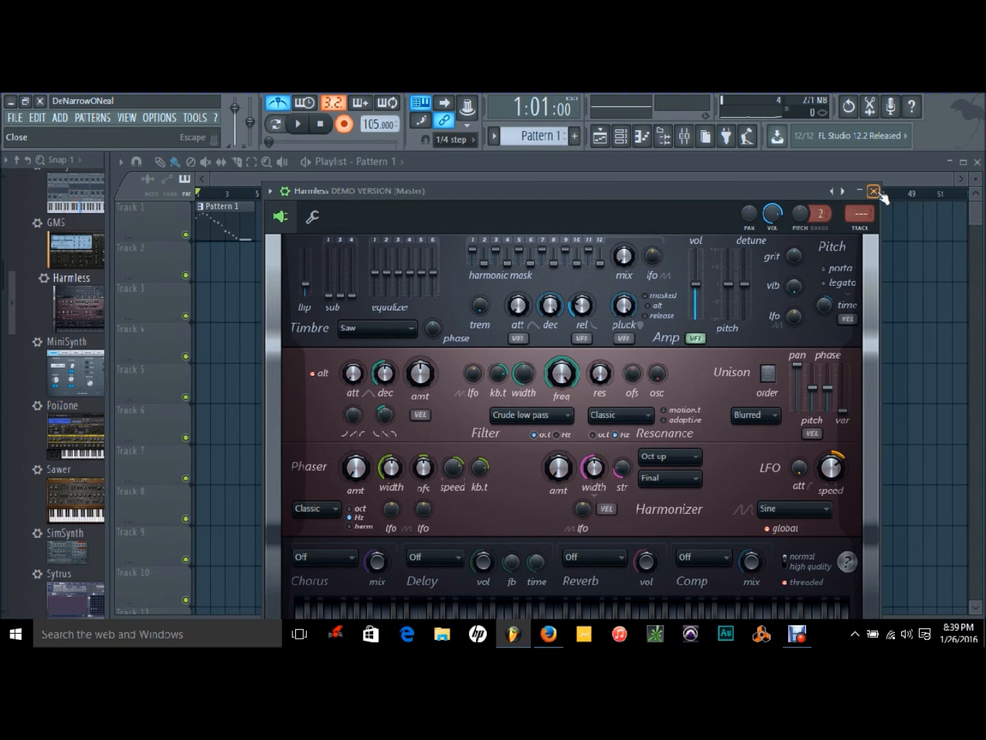
left_click(875, 192)
key("d")
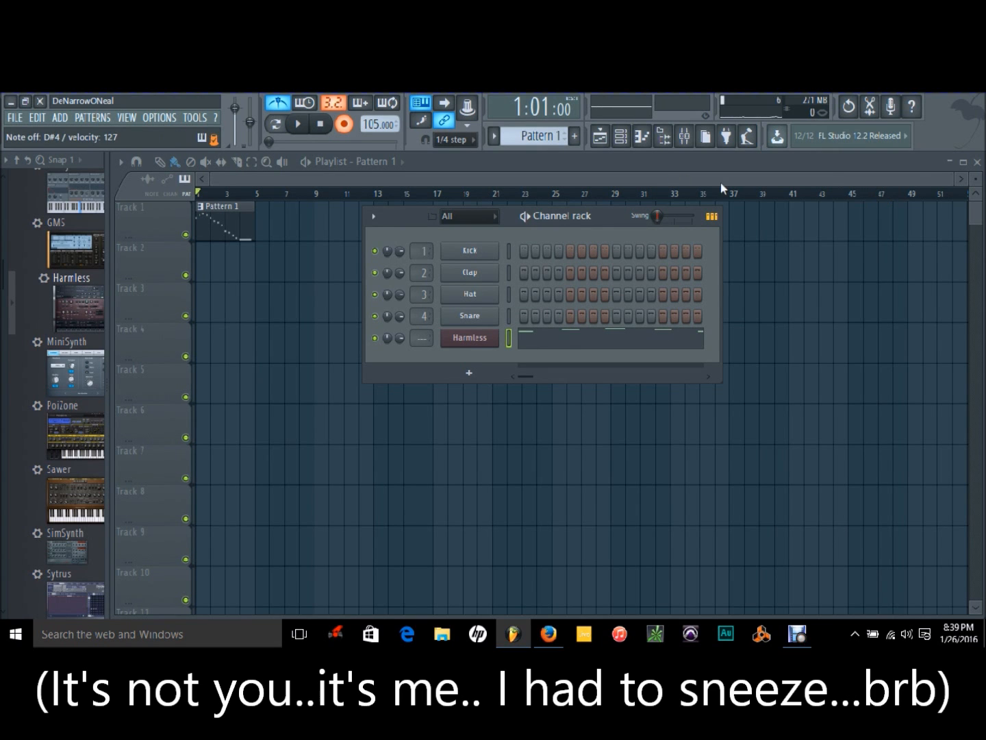
left_click(345, 124)
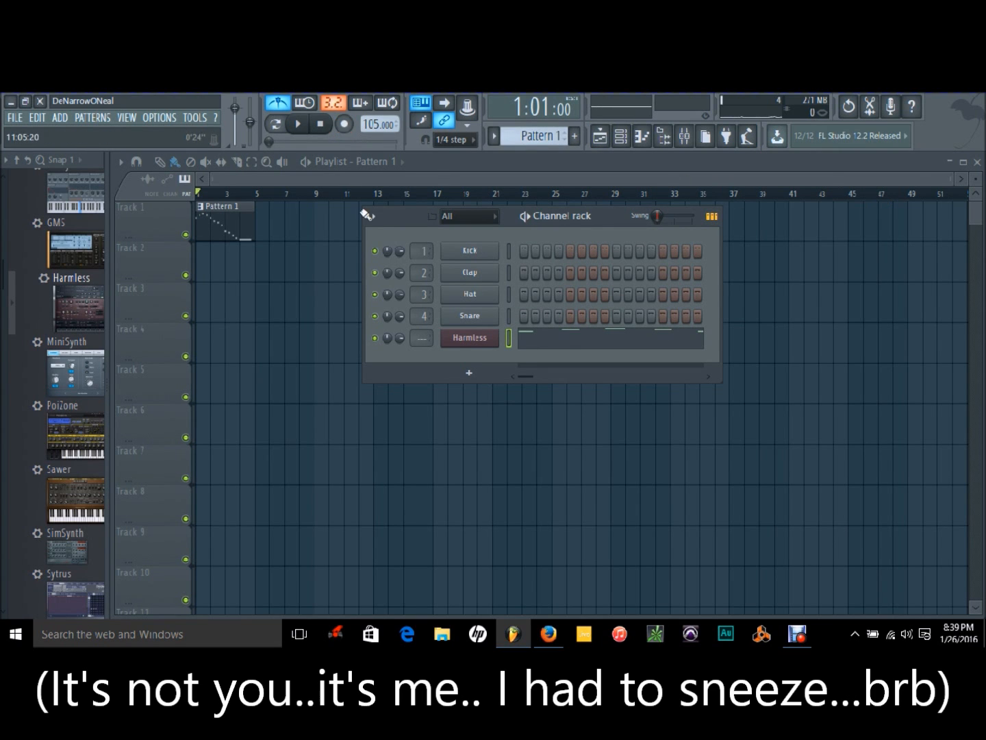
Examine the recorded Harmless notes in the piano roll and play back the start of the melody.
left_click(558, 338)
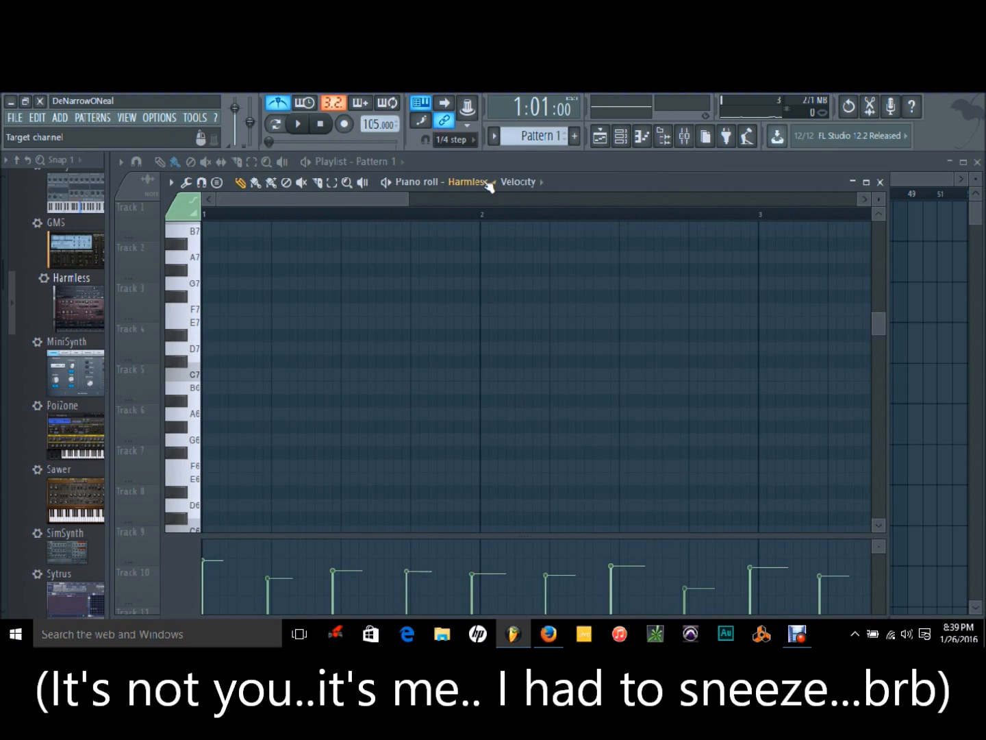
scroll(540, 327, "down", 5)
scroll(480, 337, "down", 2)
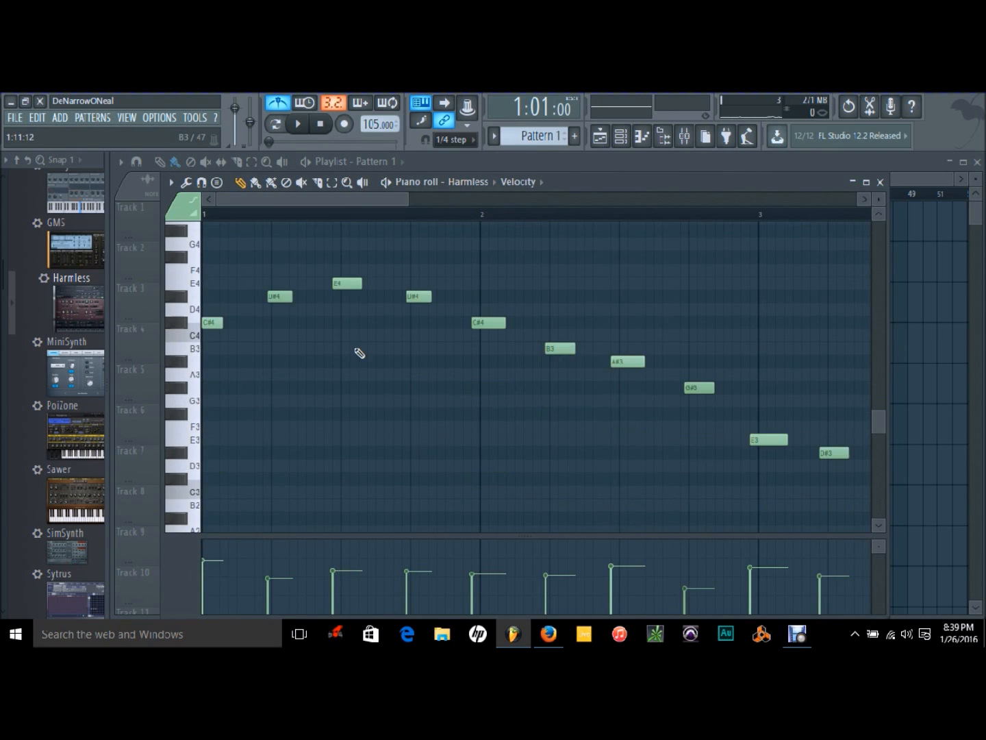
left_click_drag(410, 198, 580, 192)
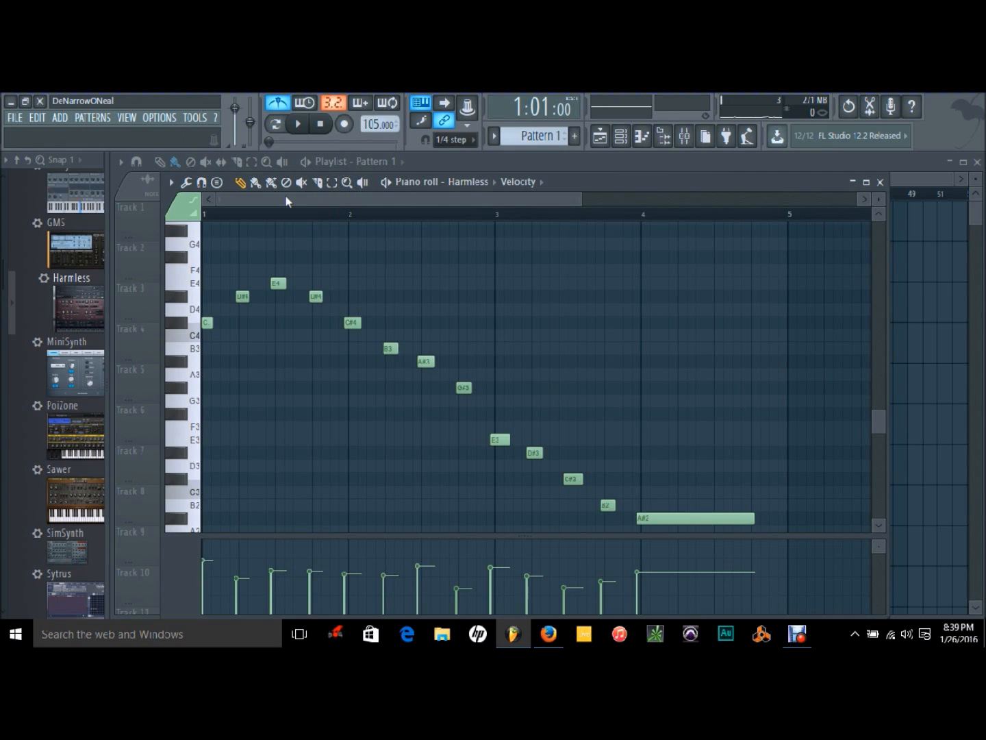
left_click(299, 125)
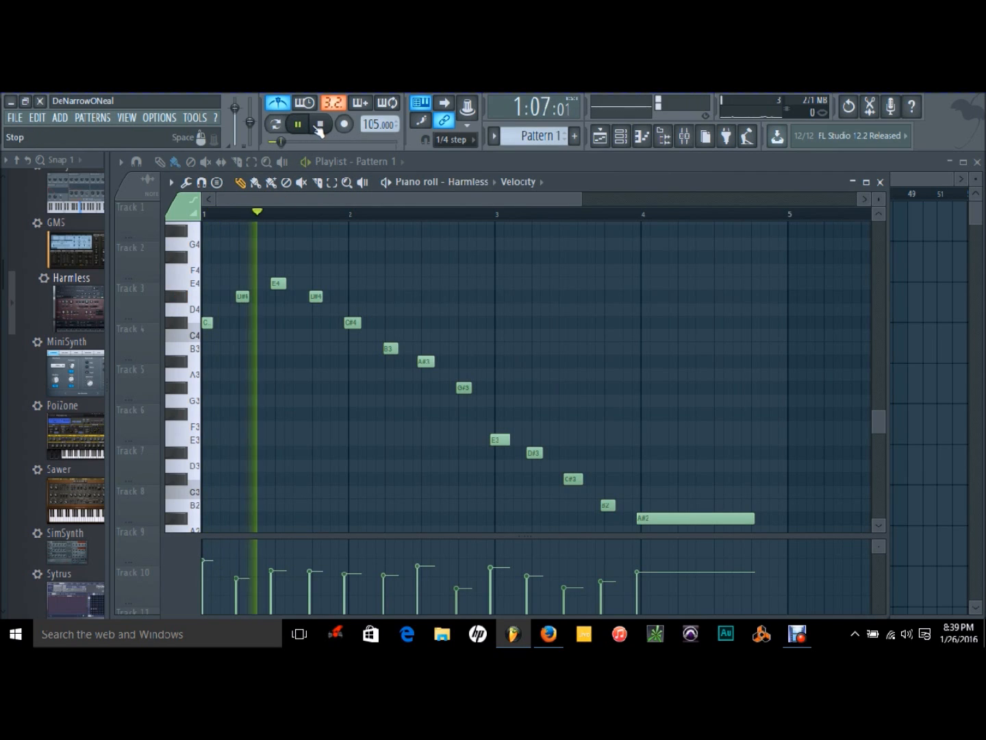
left_click(319, 125)
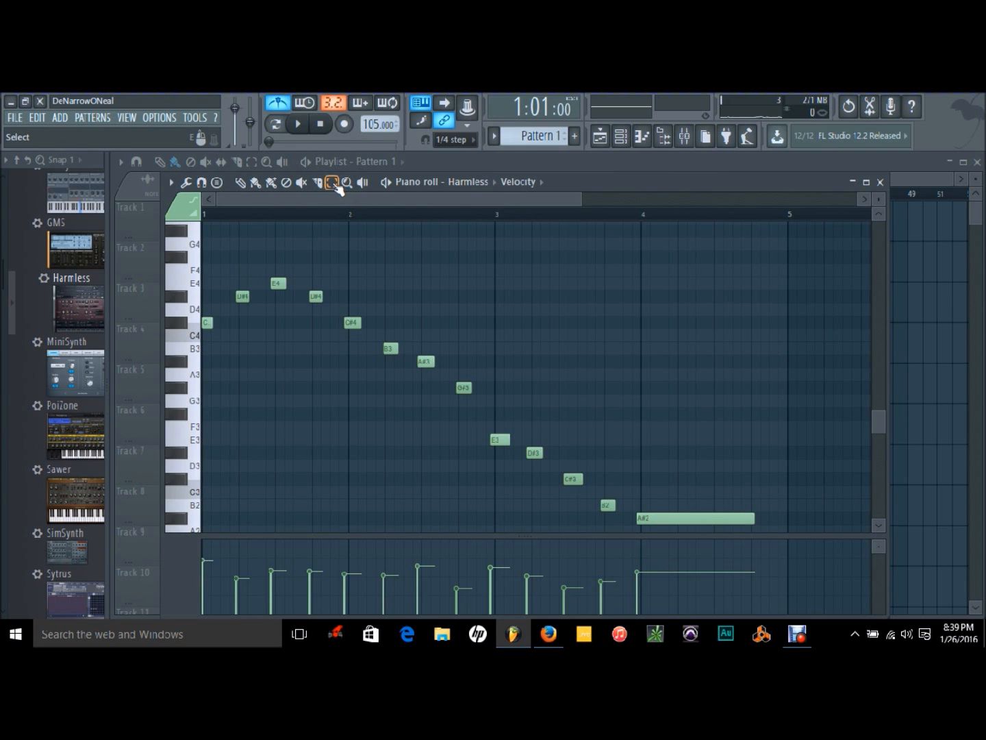
Shift all Harmless notes after the first slightly later so the long A#2 starts on bar 4, and preview the timing.
left_click_drag(231, 250, 730, 547)
key("p")
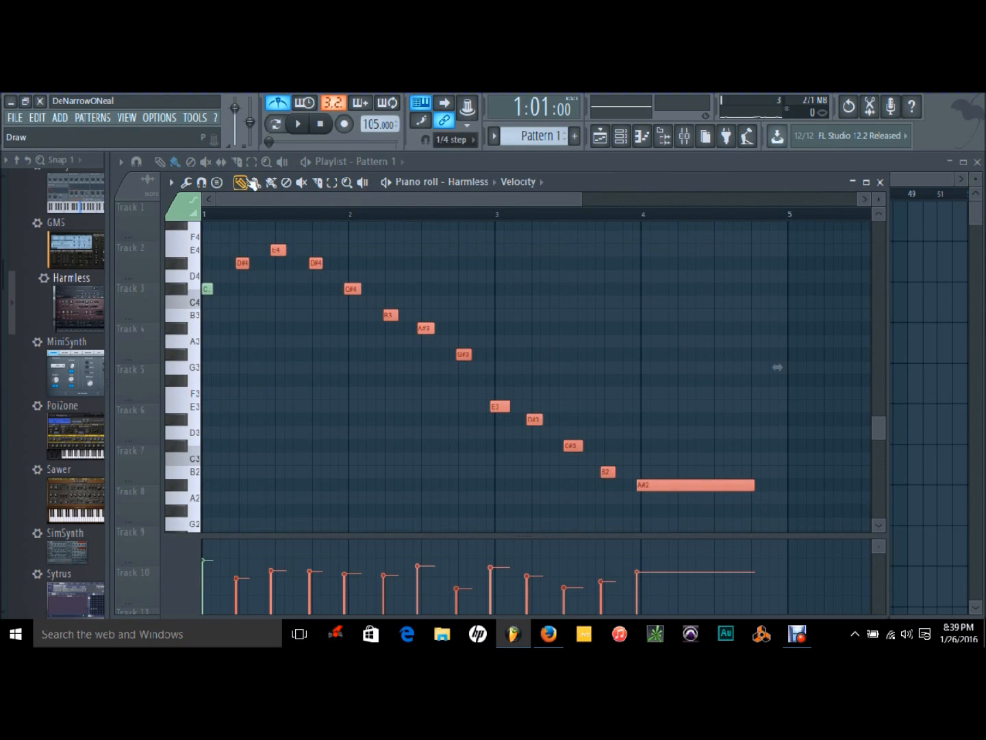
left_click_drag(243, 261, 244, 263)
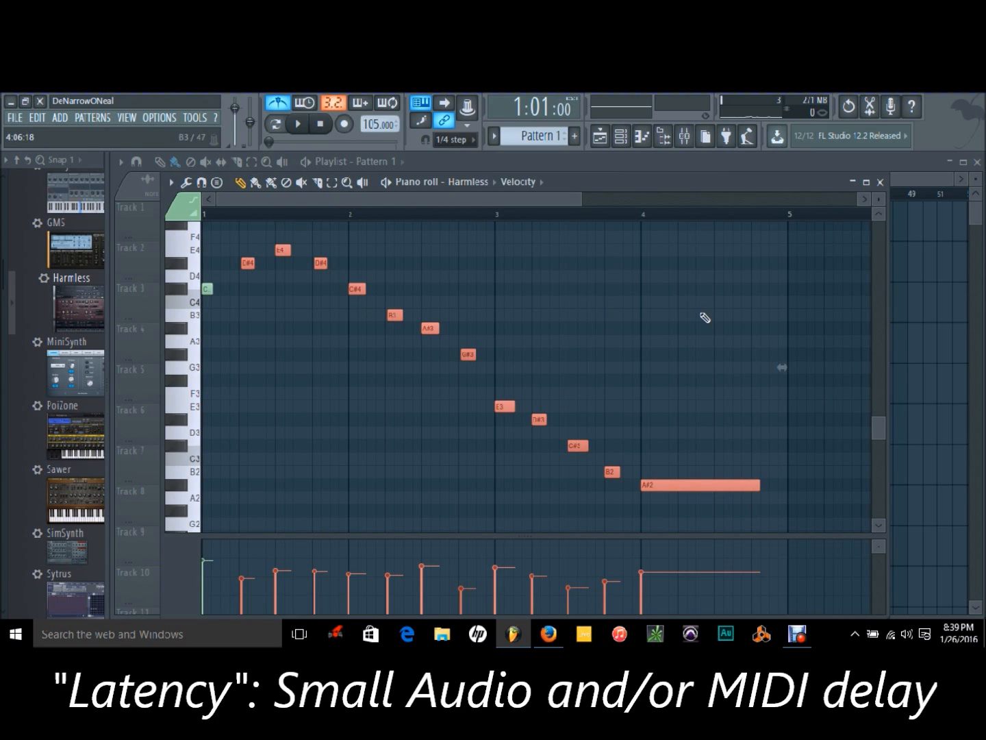
left_click(298, 124)
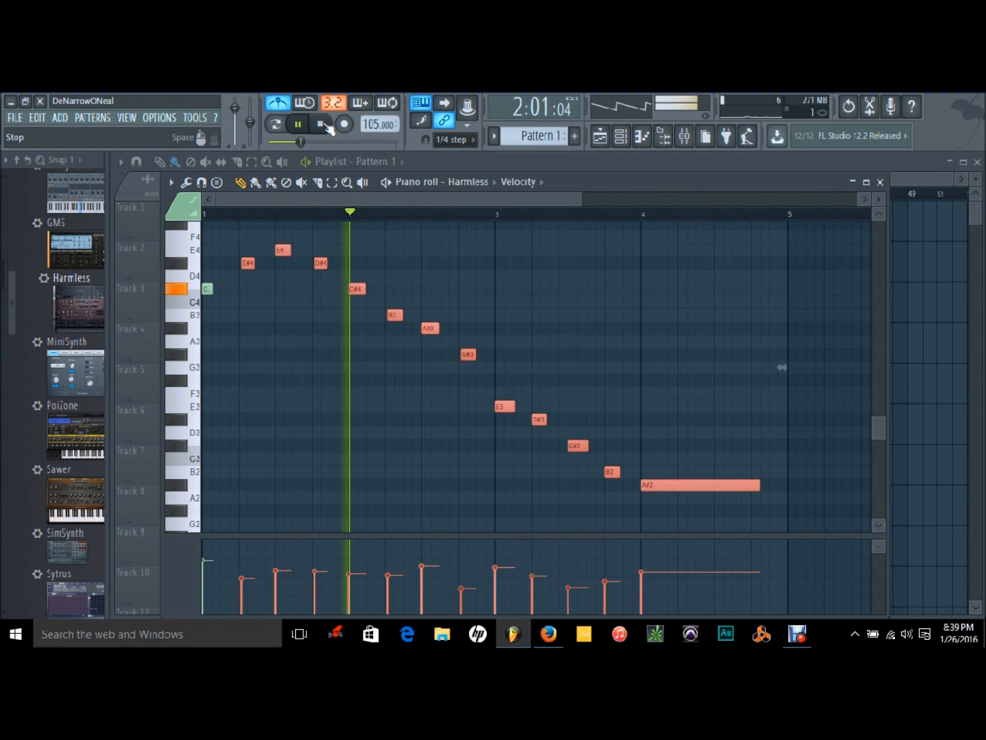
left_click(326, 126)
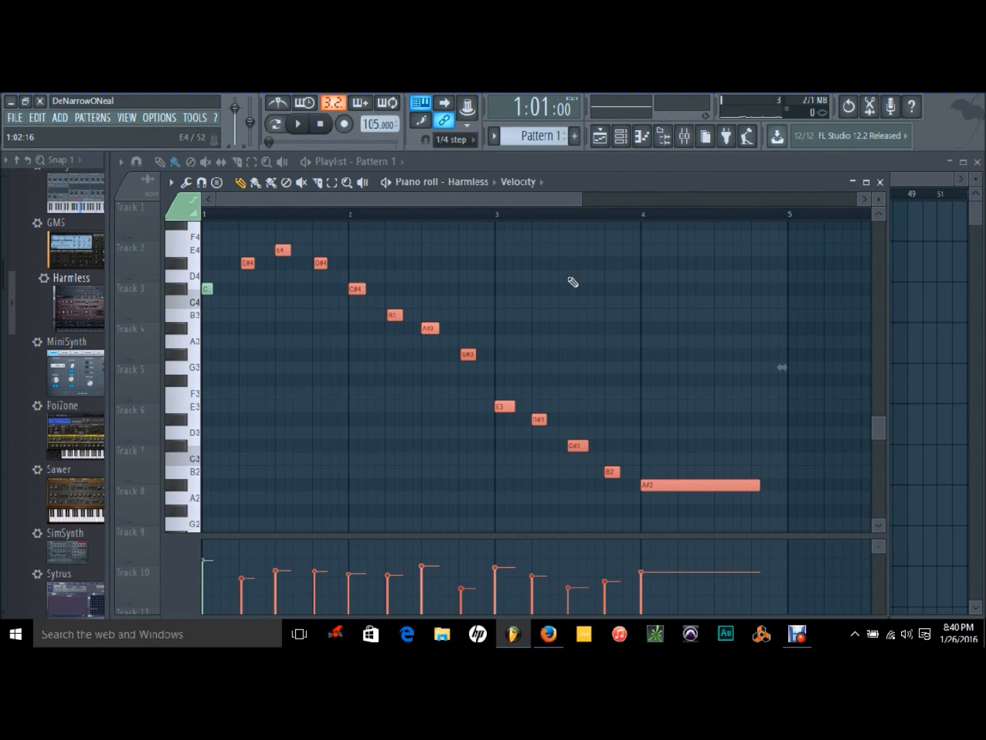
left_click(880, 182)
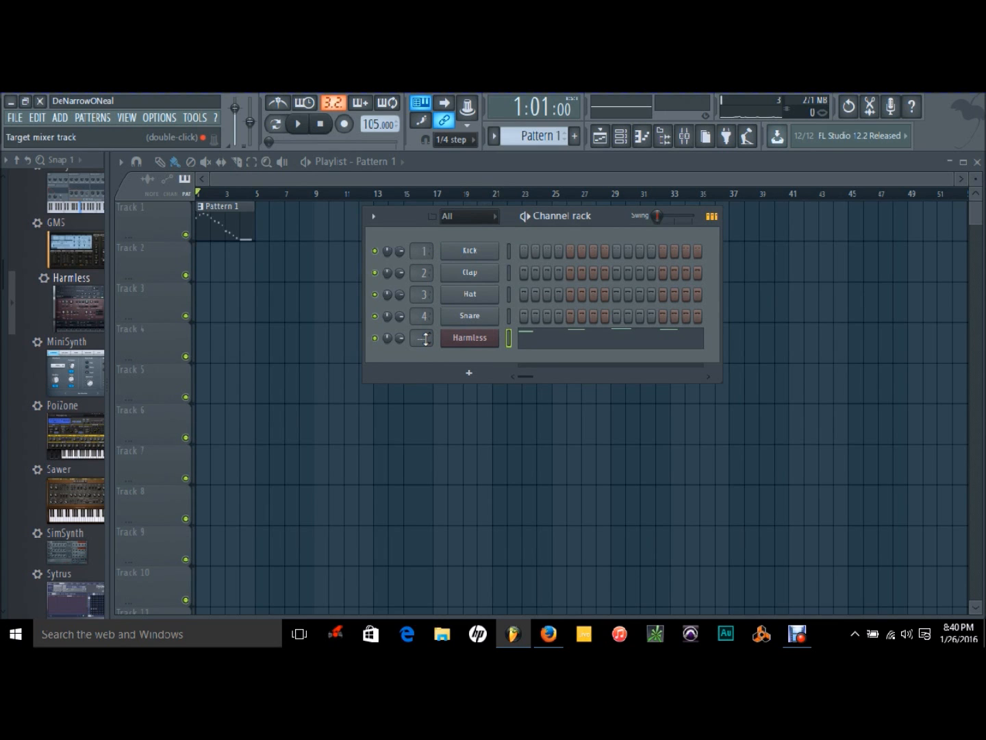
Route the Harmless channel to mixer track 5 and show the mixer in front of the channel rack.
left_click(687, 139)
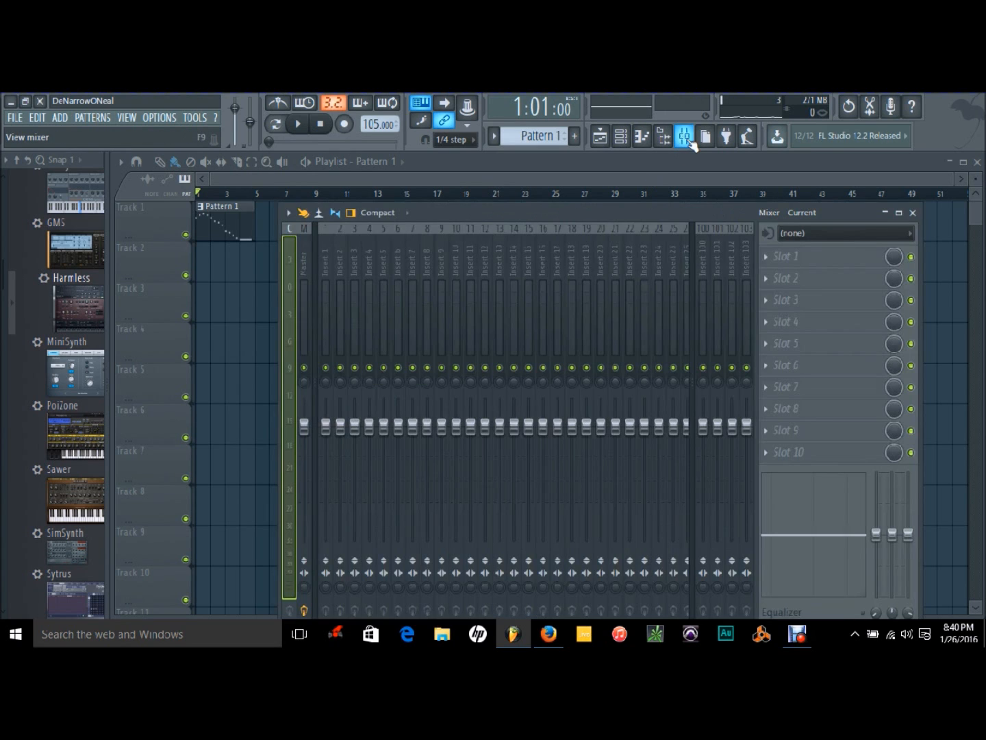
left_click(688, 139)
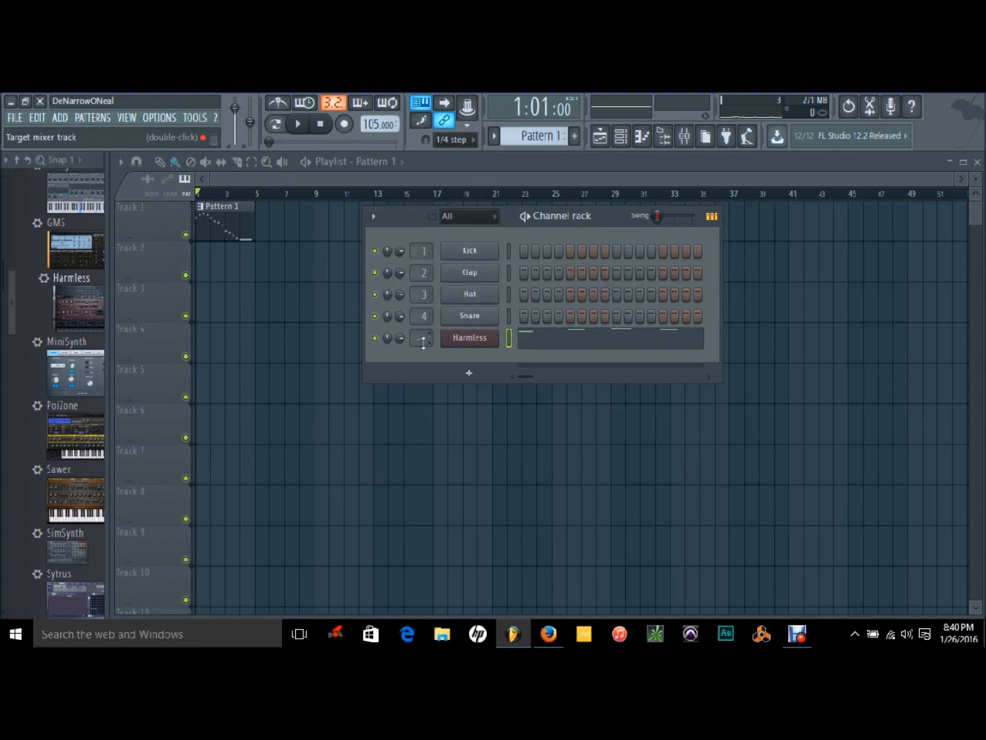
left_click_drag(423, 333, 428, 310)
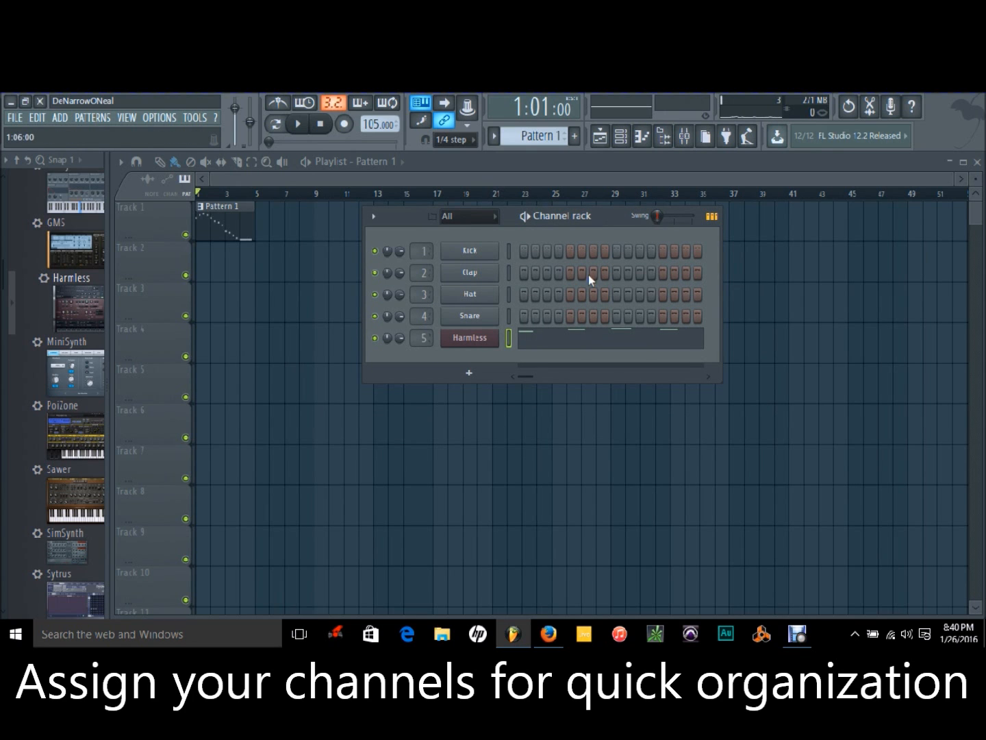
left_click(684, 135)
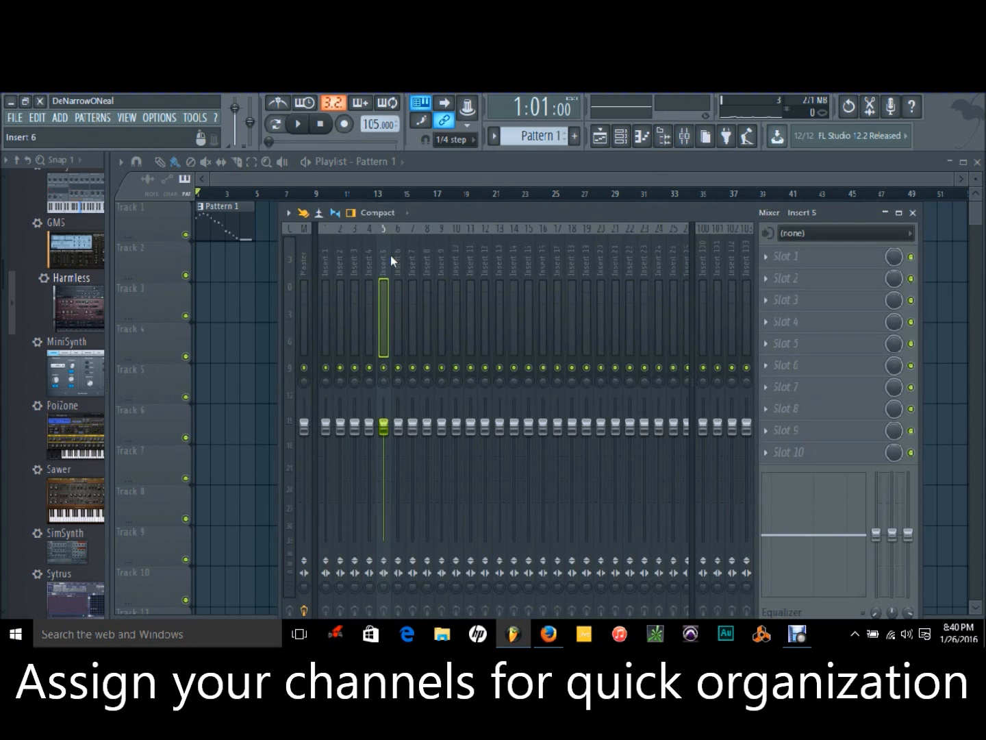
left_click_drag(711, 209, 638, 410)
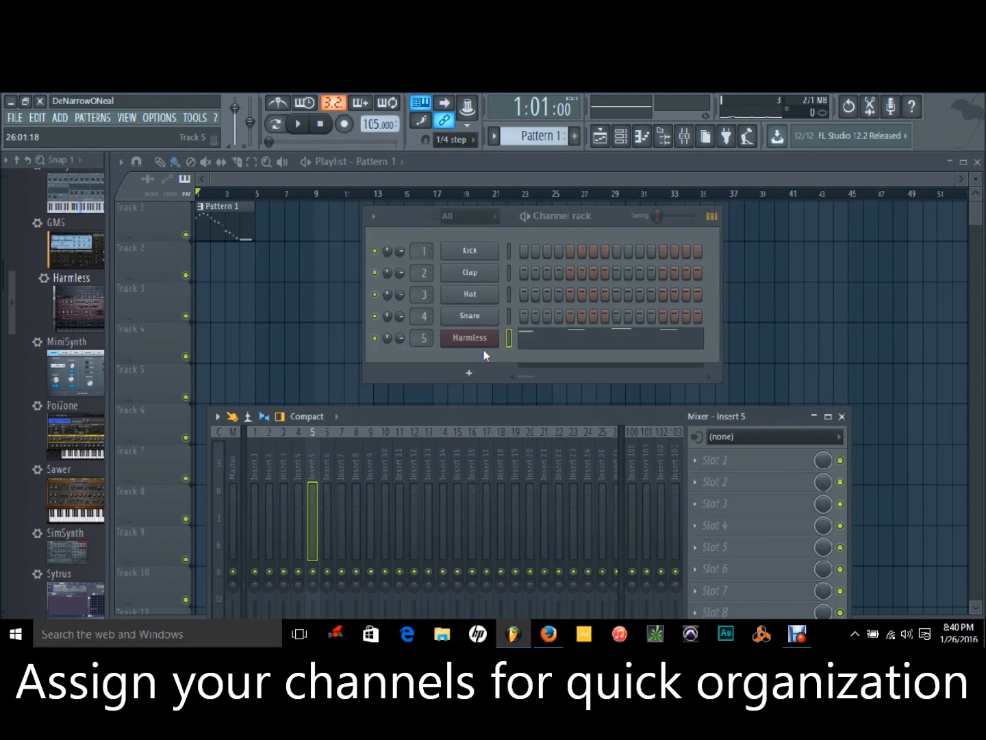
left_click_drag(482, 408, 578, 249)
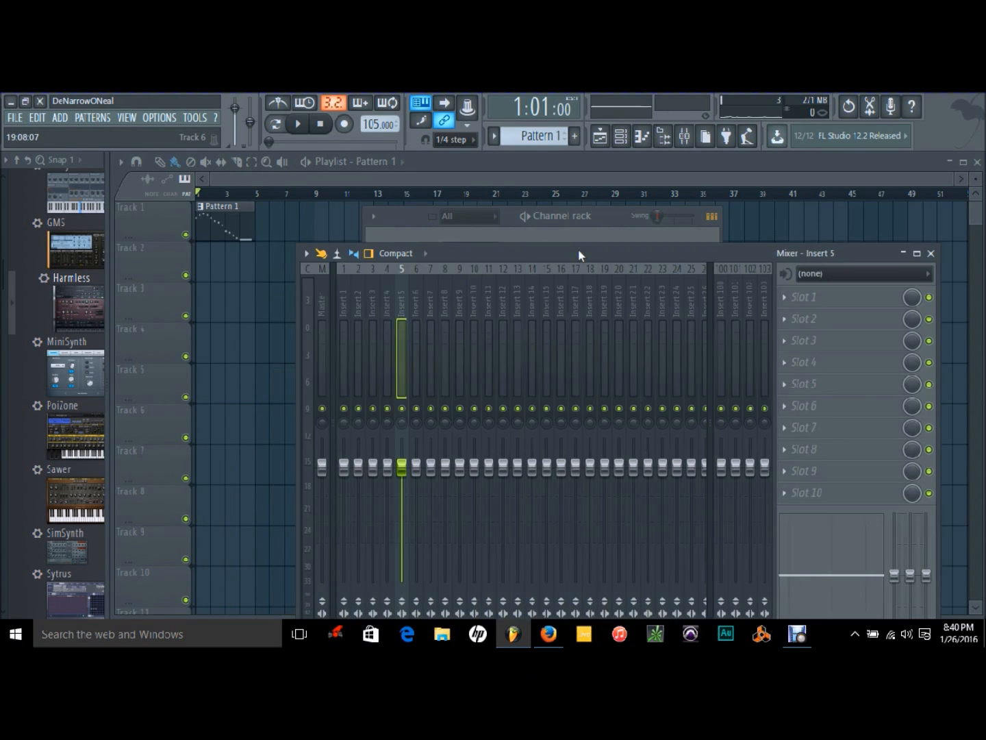
Solo the Harmless channel and render the full song to the Desktop as the wave file Practice.wav.
left_click(930, 253)
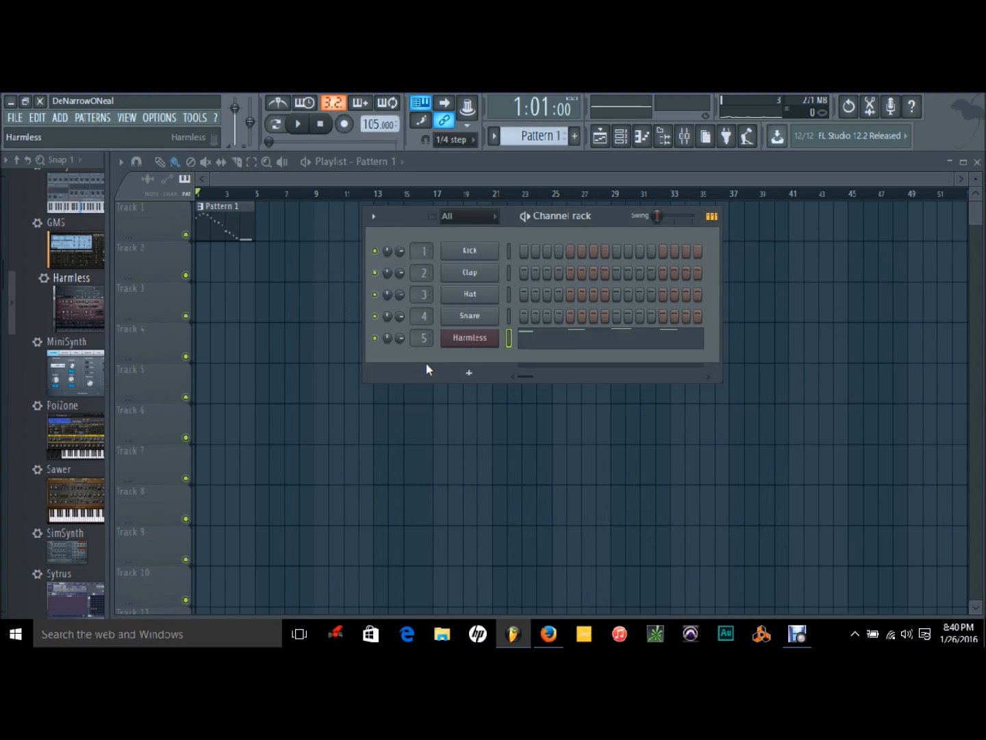
right_click(374, 338)
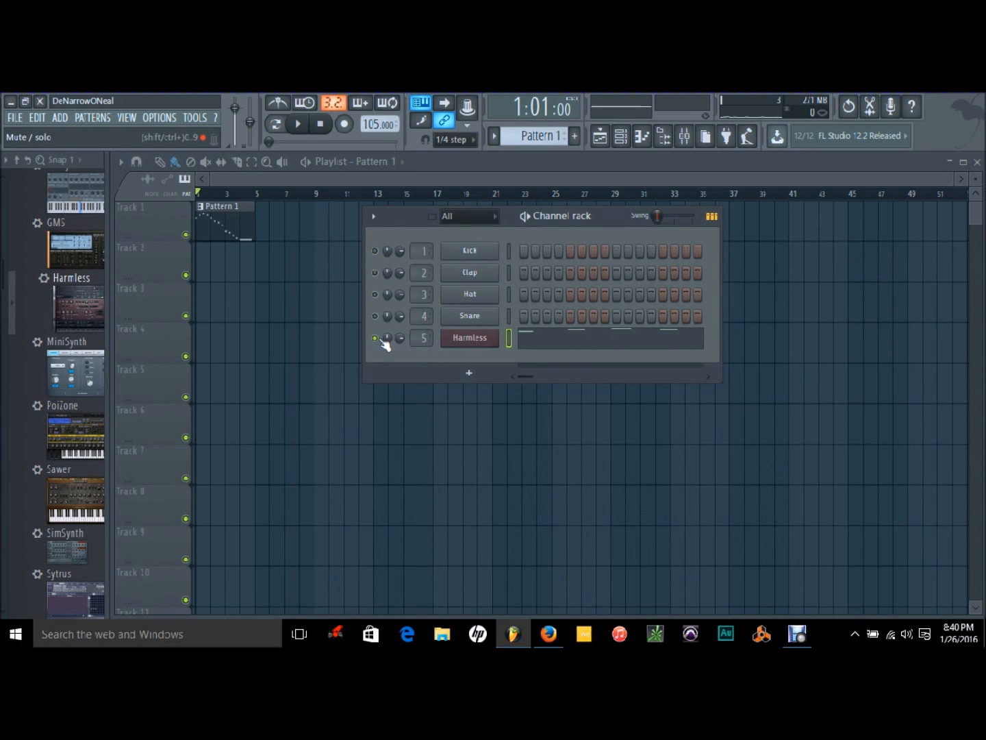
left_click(15, 117)
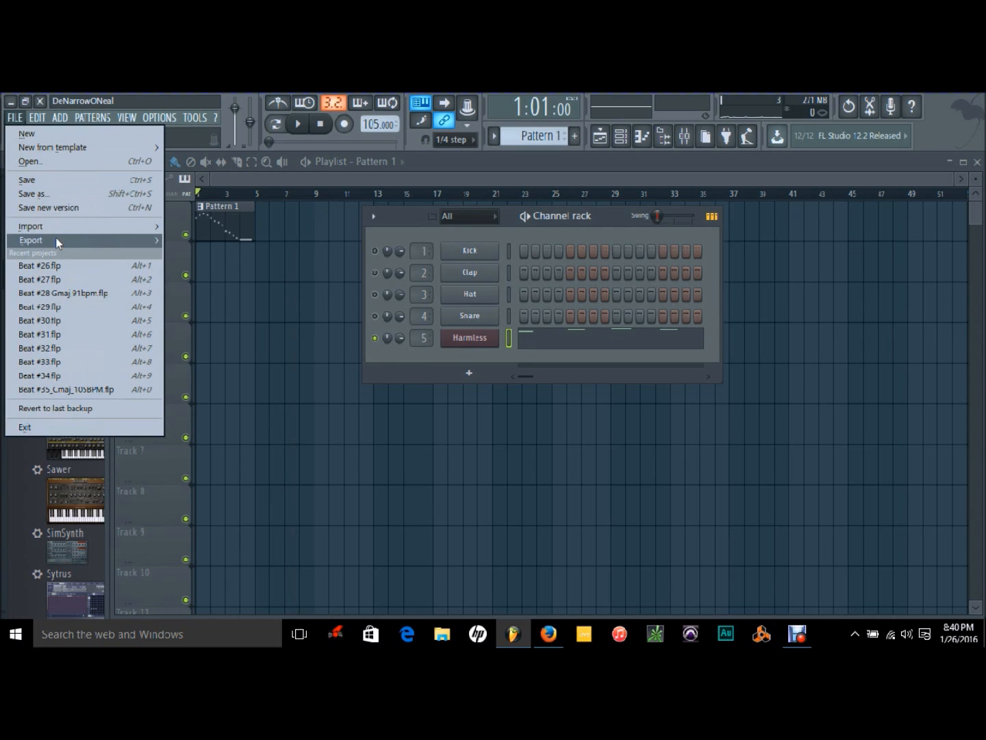
mouse_move(56, 237)
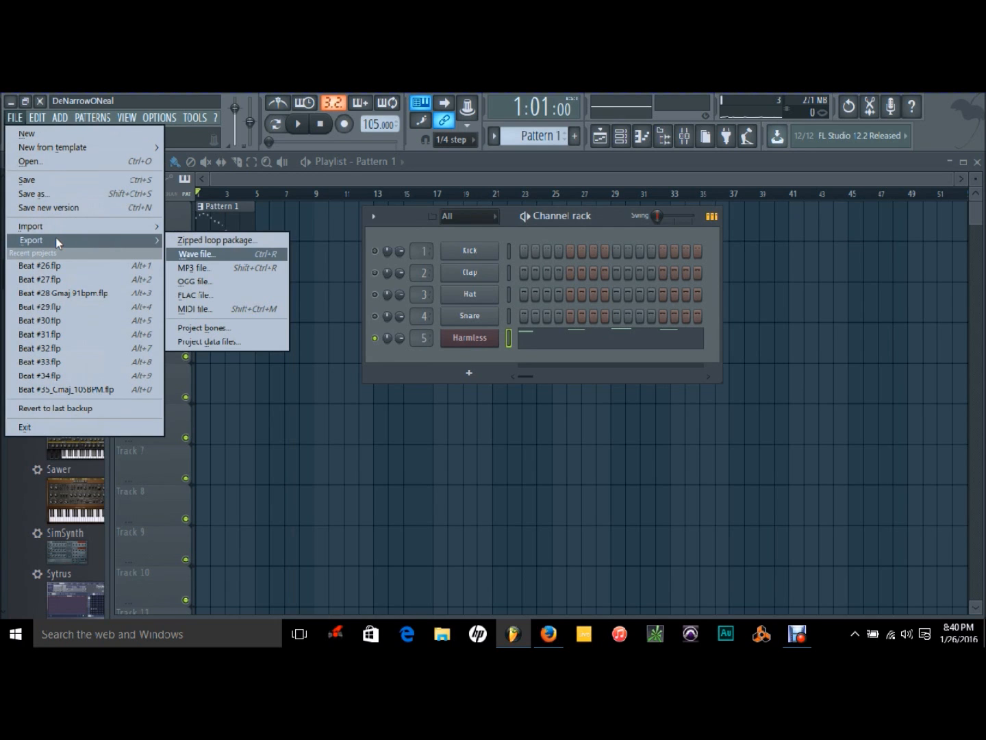
left_click(217, 256)
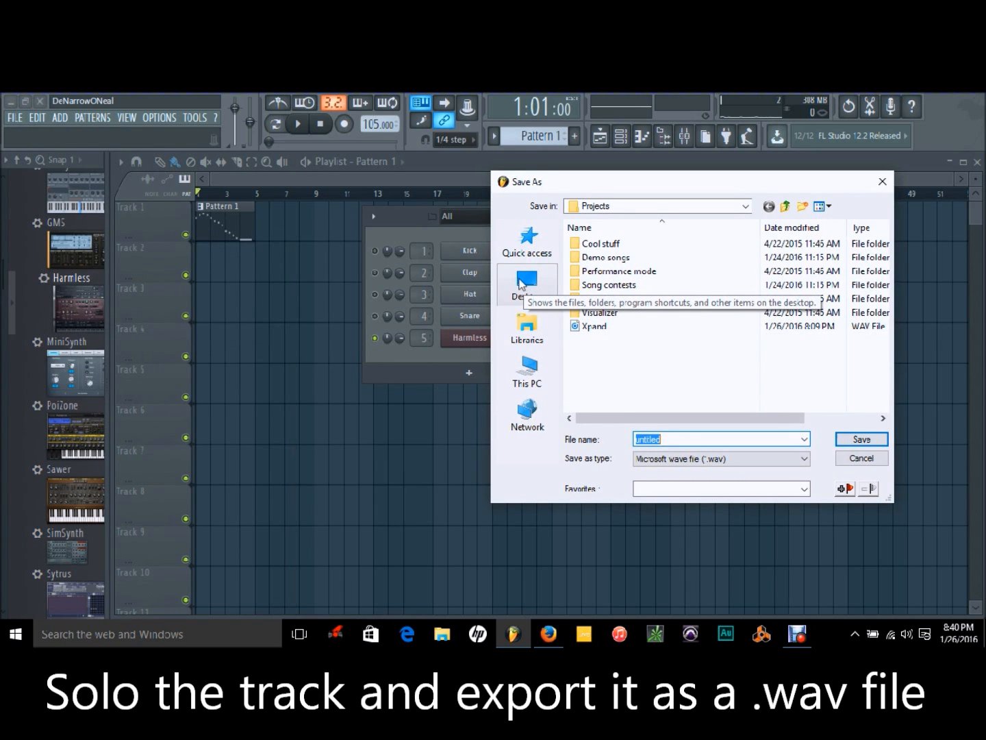
left_click(521, 282)
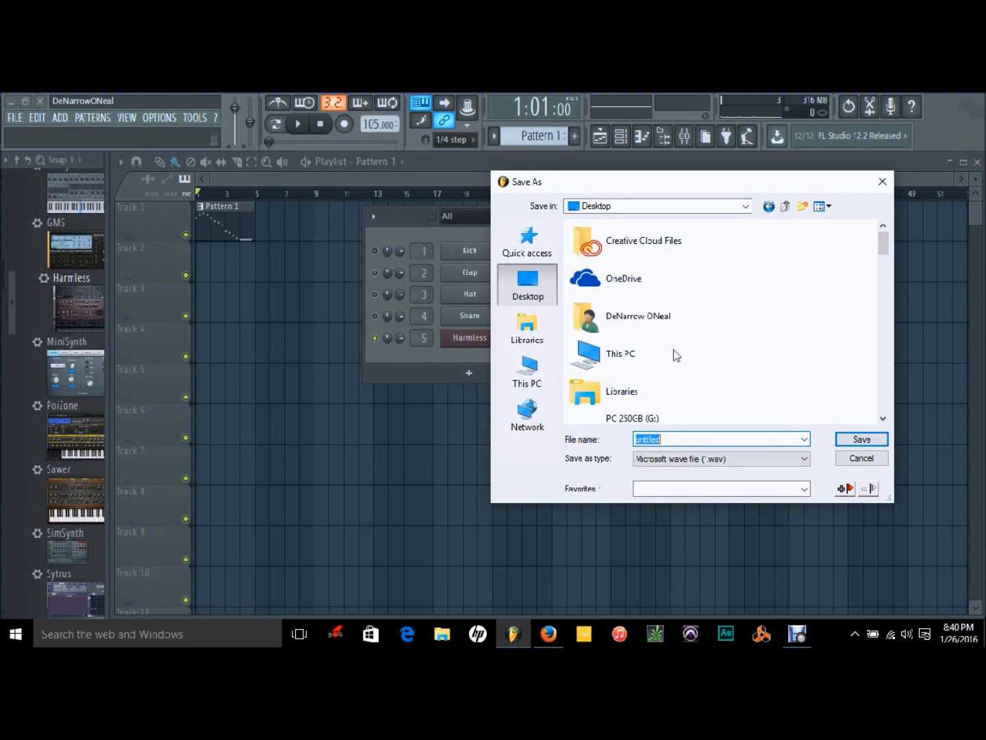
type("Practice")
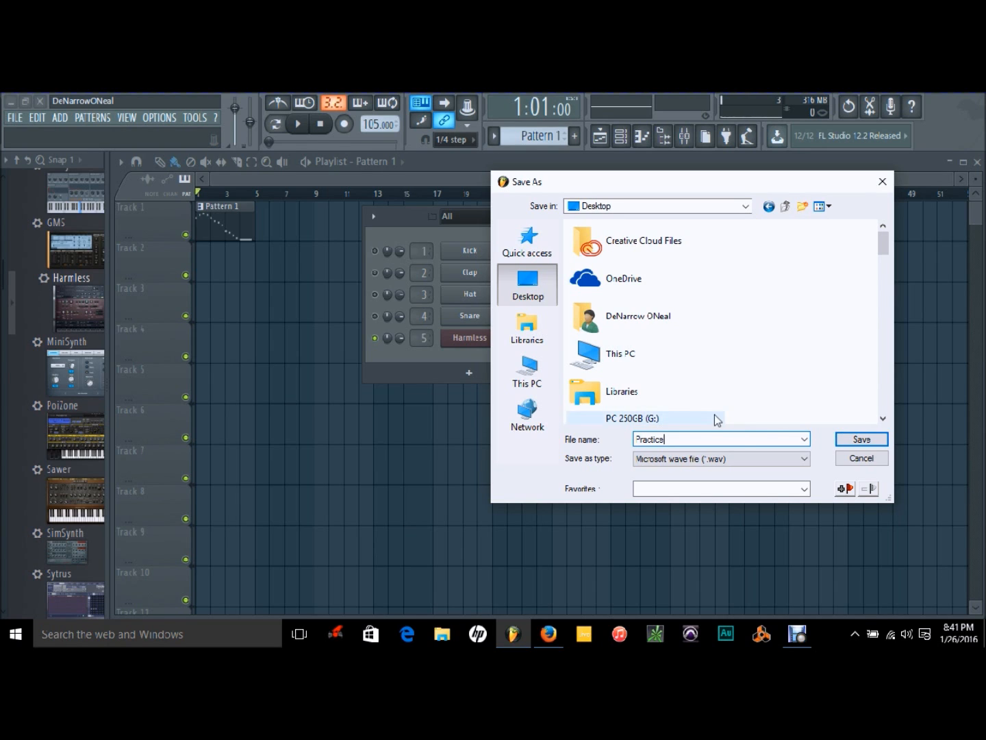
left_click(861, 442)
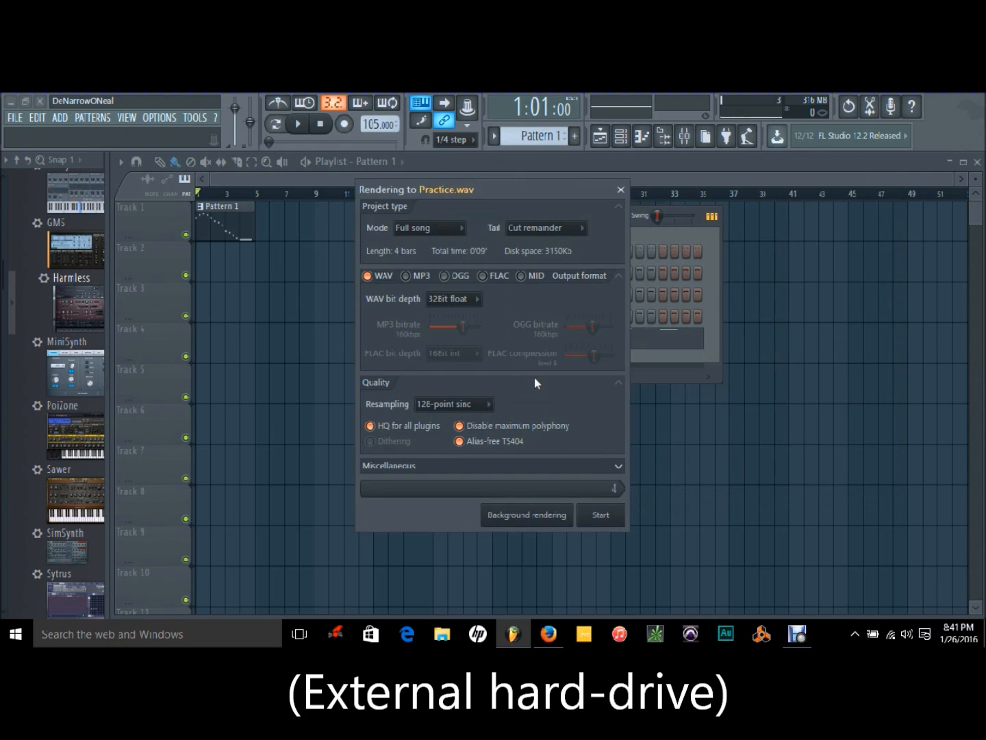
left_click(602, 515)
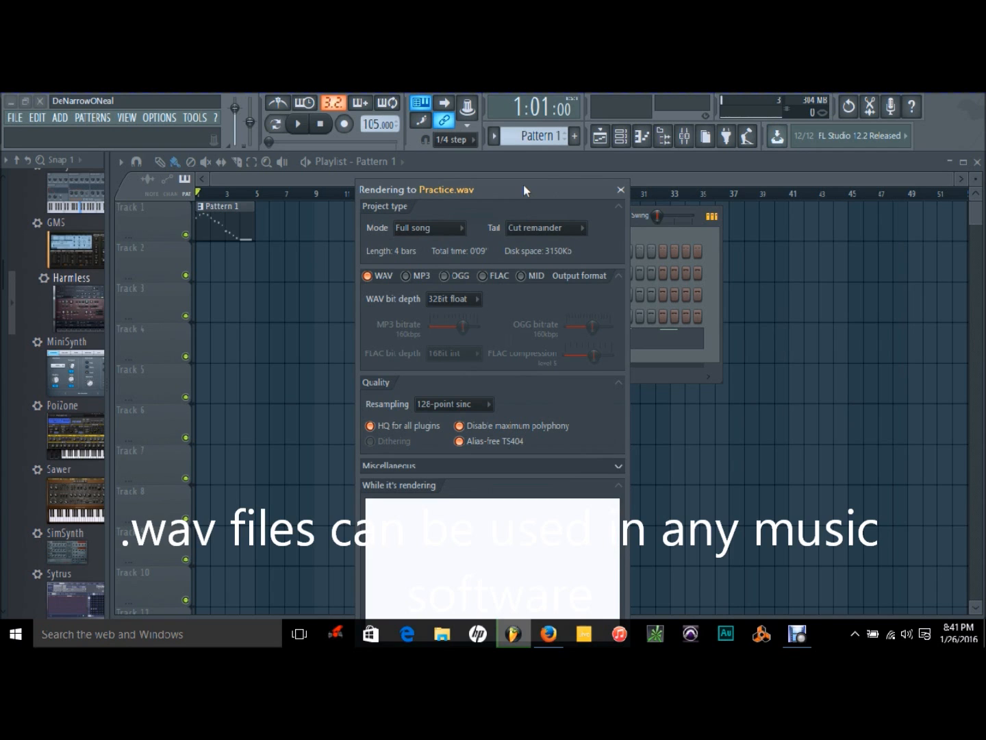
left_click_drag(524, 188, 562, 145)
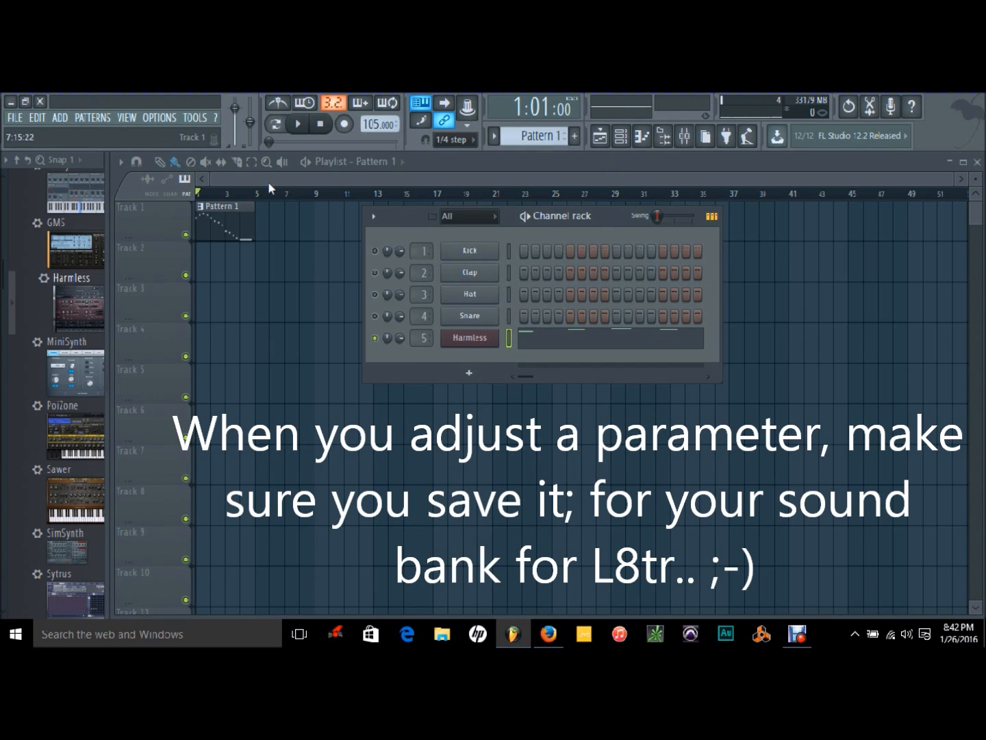
Add an empty Sampler channel to the channel rack and open its settings.
left_click(64, 119)
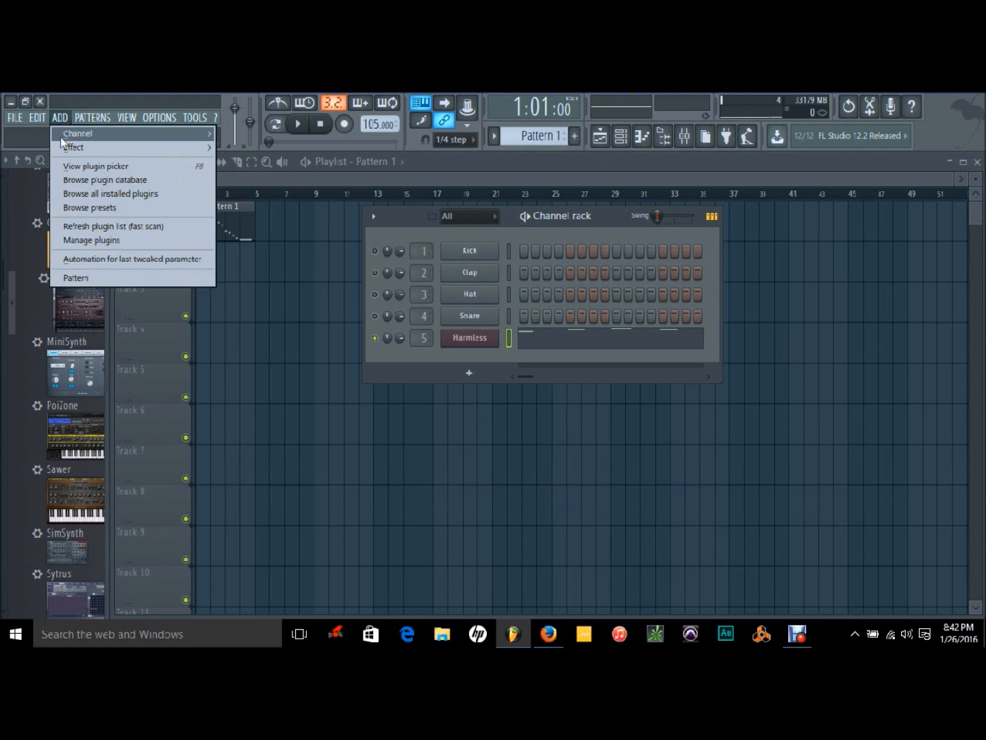
mouse_move(65, 149)
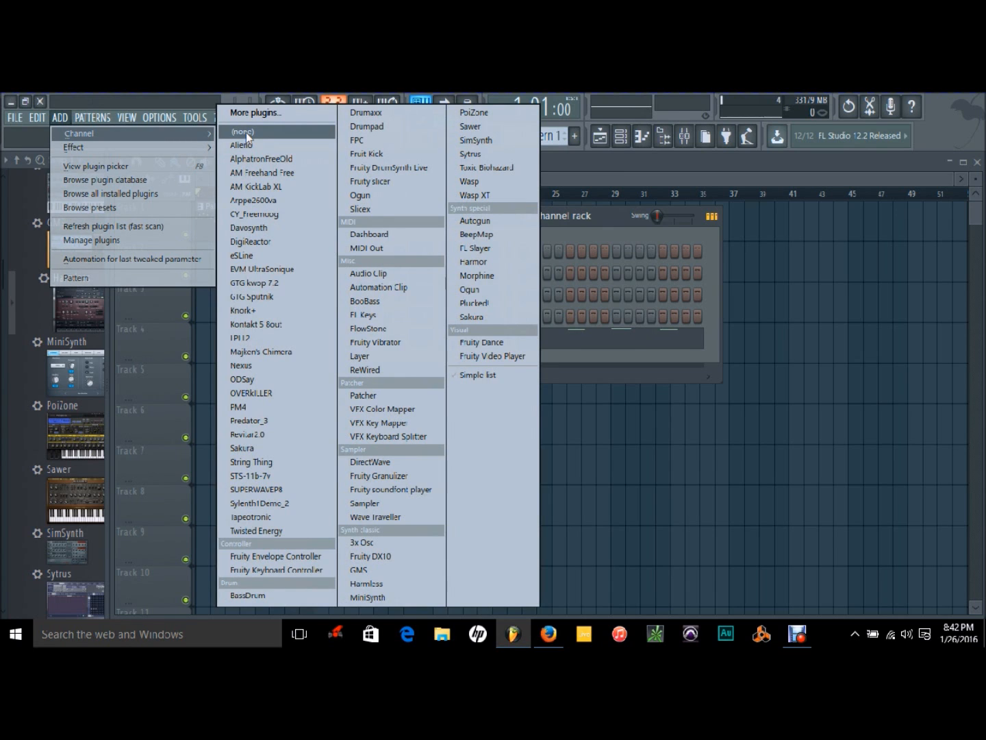
left_click(244, 134)
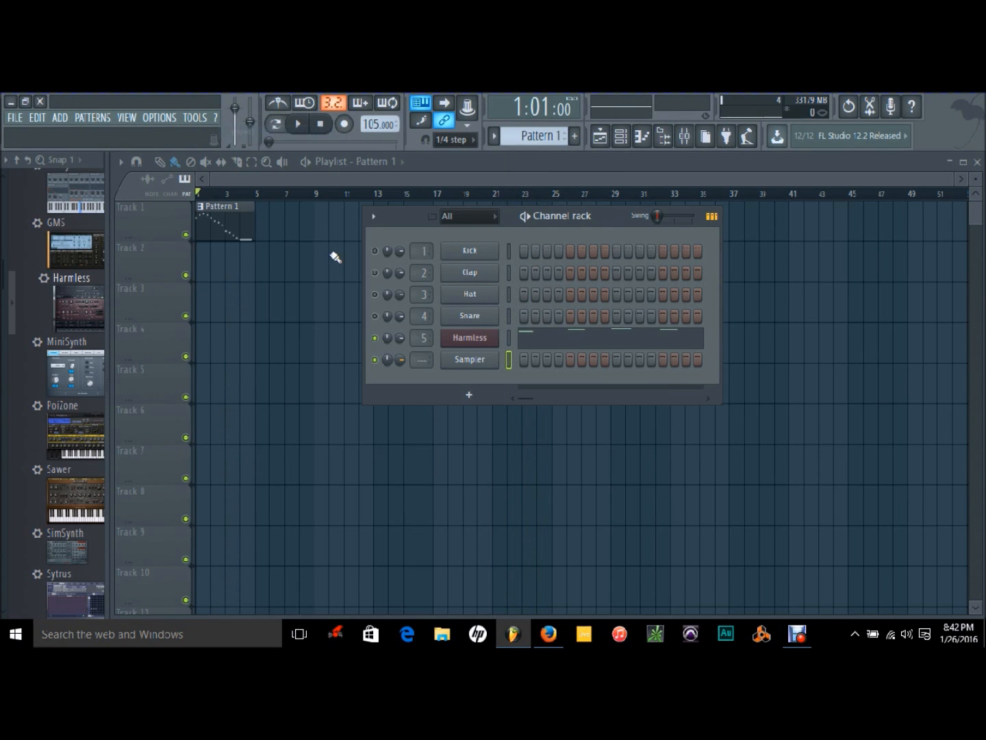
left_click(471, 360)
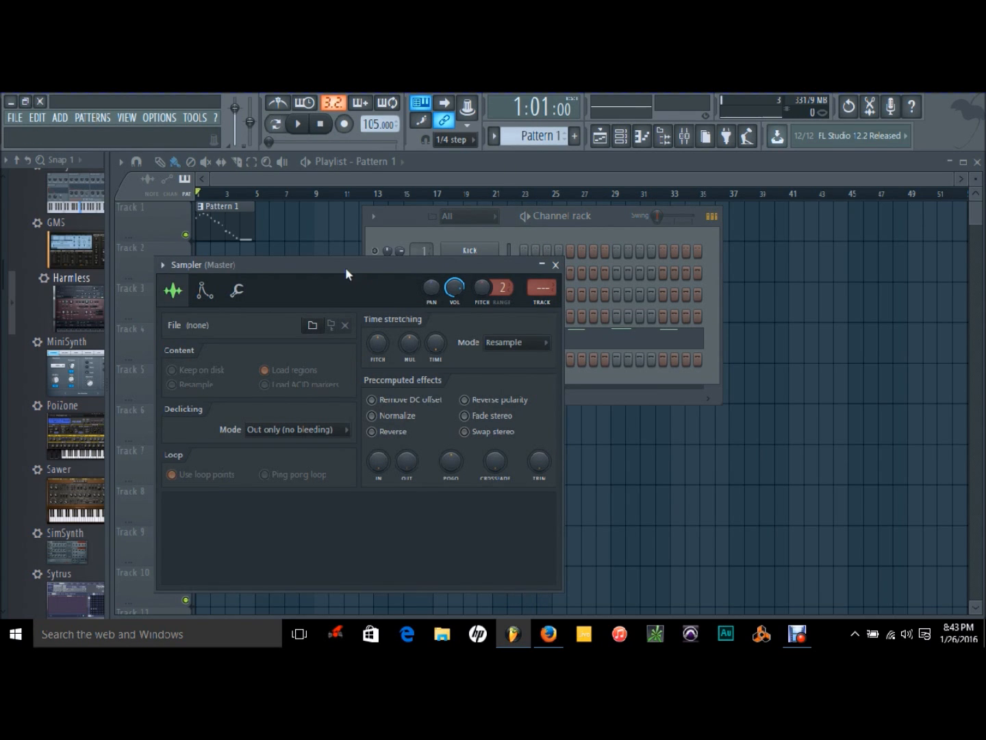
Load Practice.wav from the Desktop into the sampler, with Normalize on and Use loop points off.
left_click(311, 325)
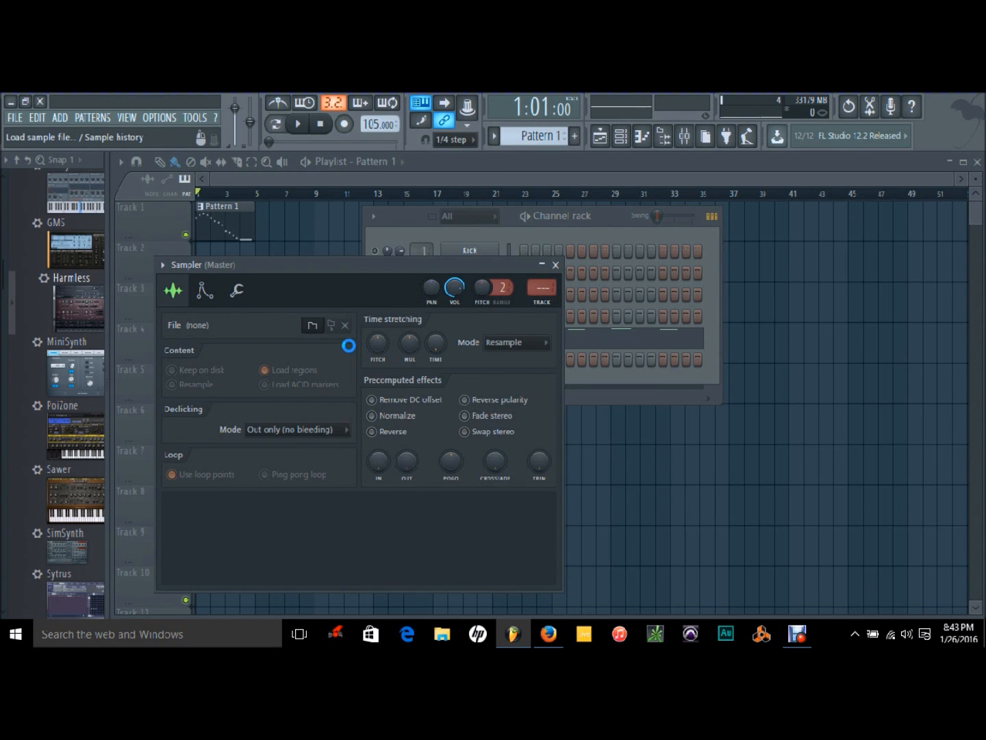
left_click(527, 280)
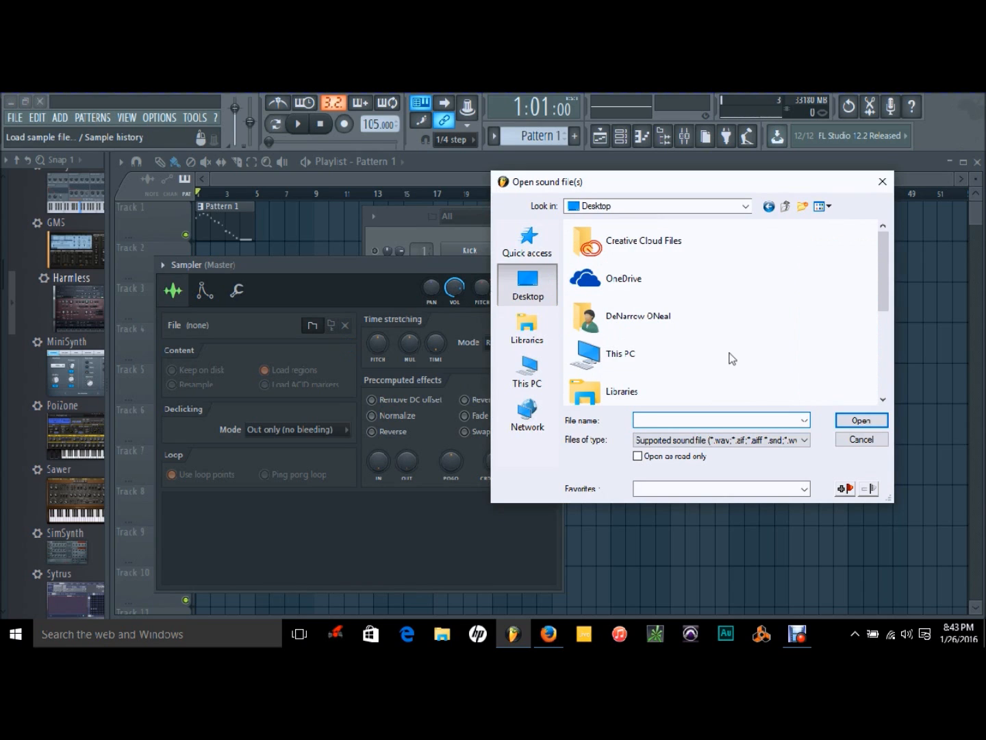
left_click_drag(885, 240, 889, 398)
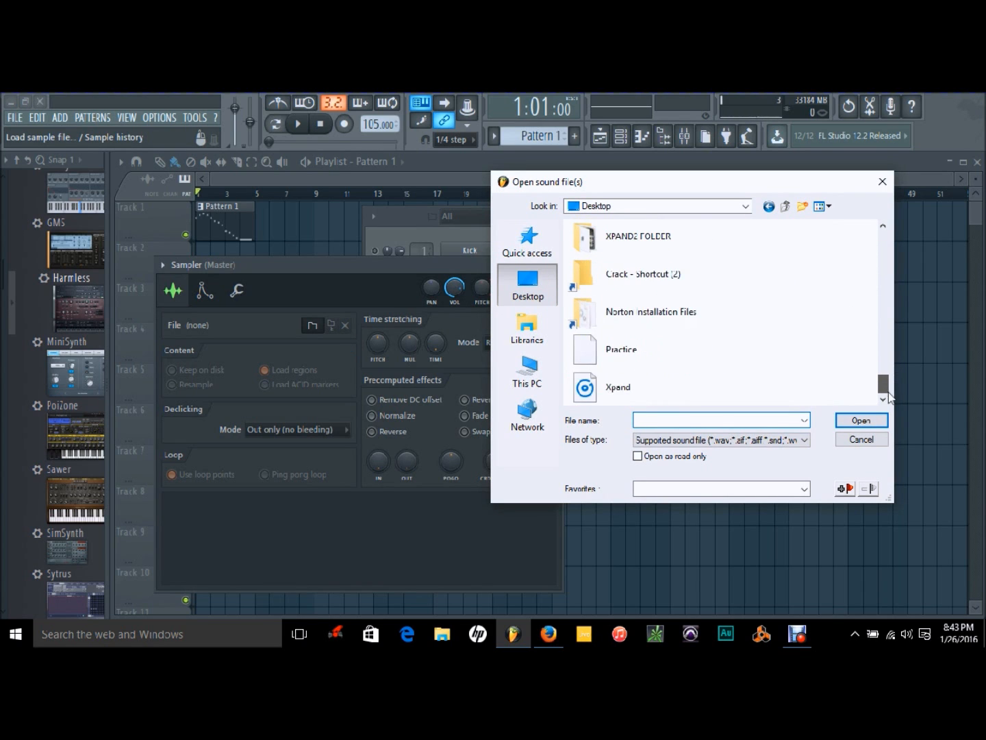
left_click(614, 357)
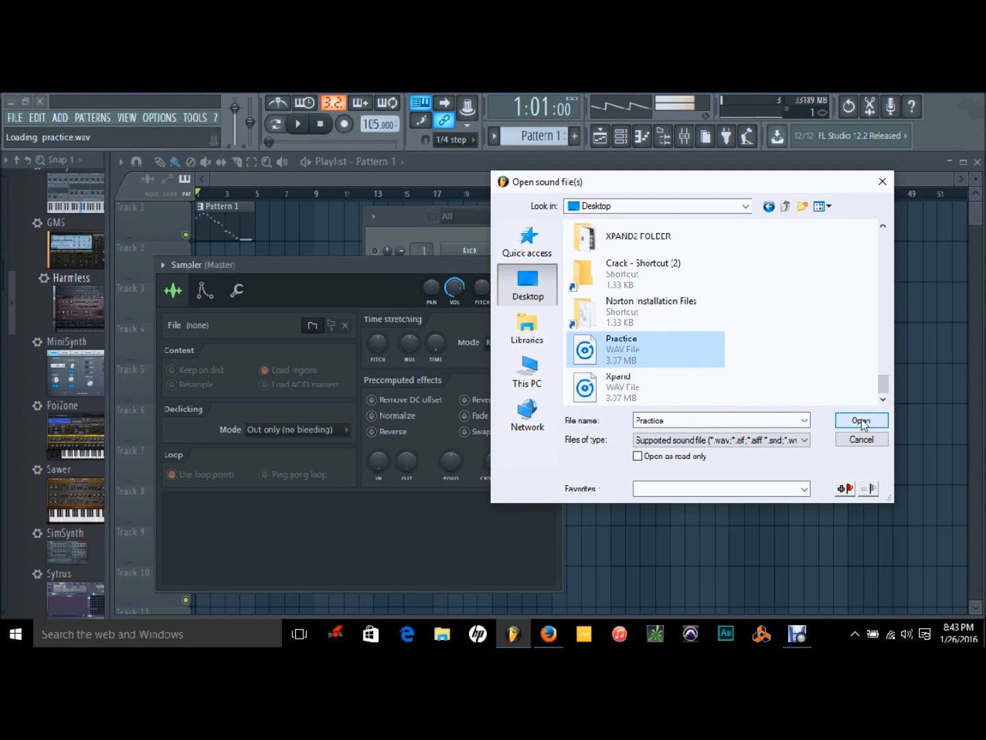
left_click(861, 419)
left_click(372, 415)
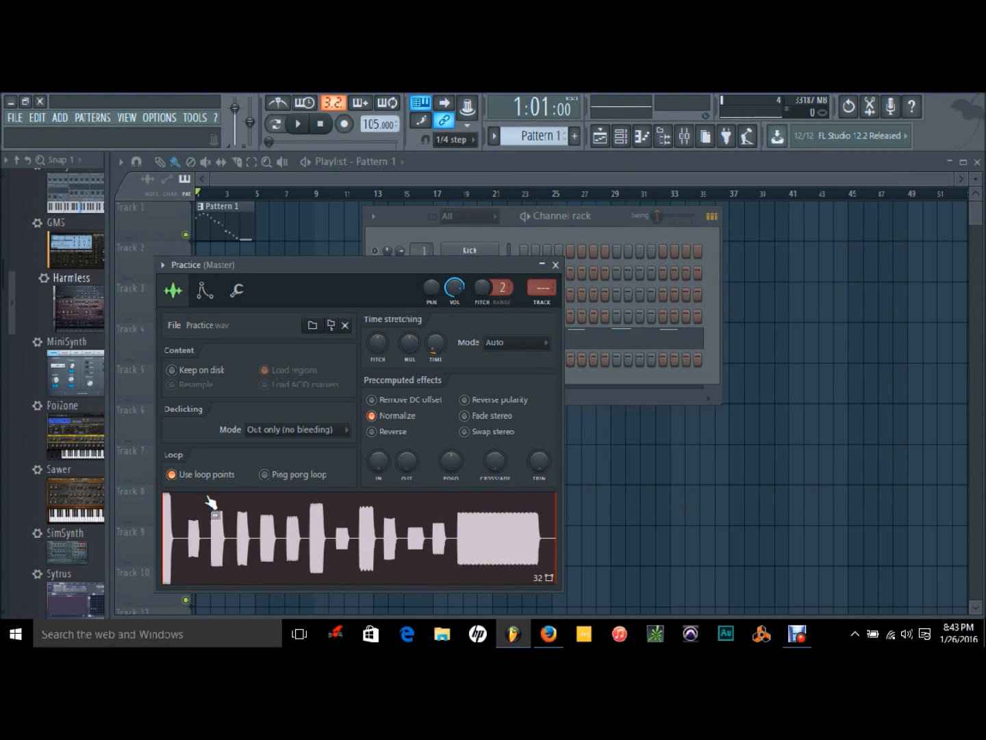
left_click(172, 473)
Place the Practice waveform in the playlist as an audio clip at bar 1 of Track 2.
left_click_drag(395, 265, 585, 212)
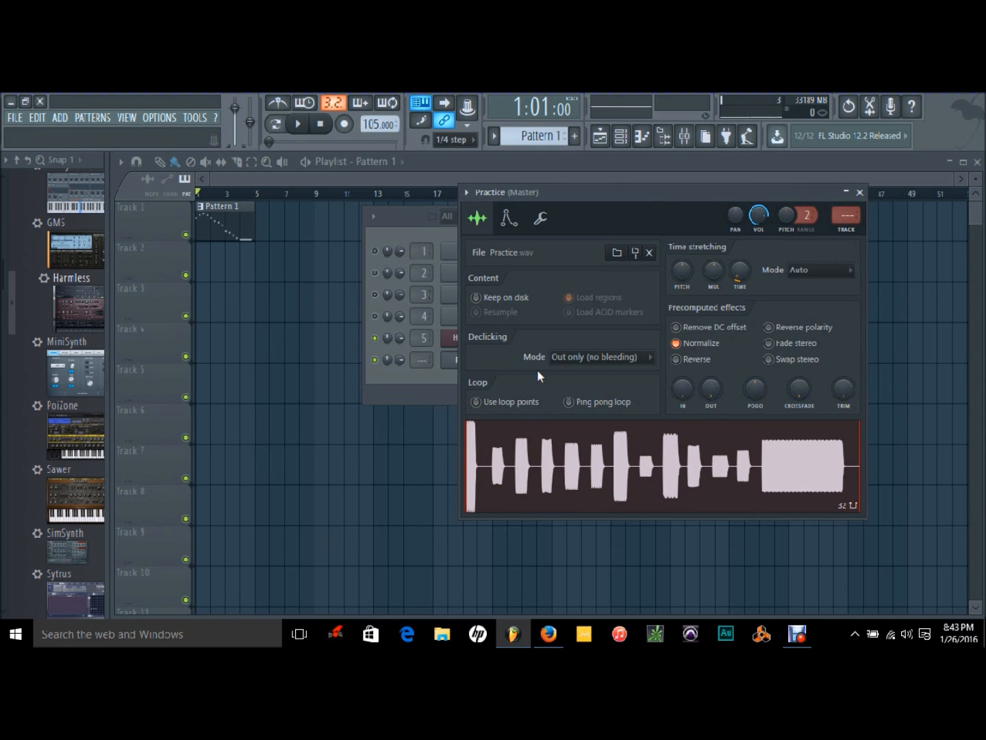
left_click_drag(601, 471, 348, 274)
left_click_drag(288, 267, 226, 268)
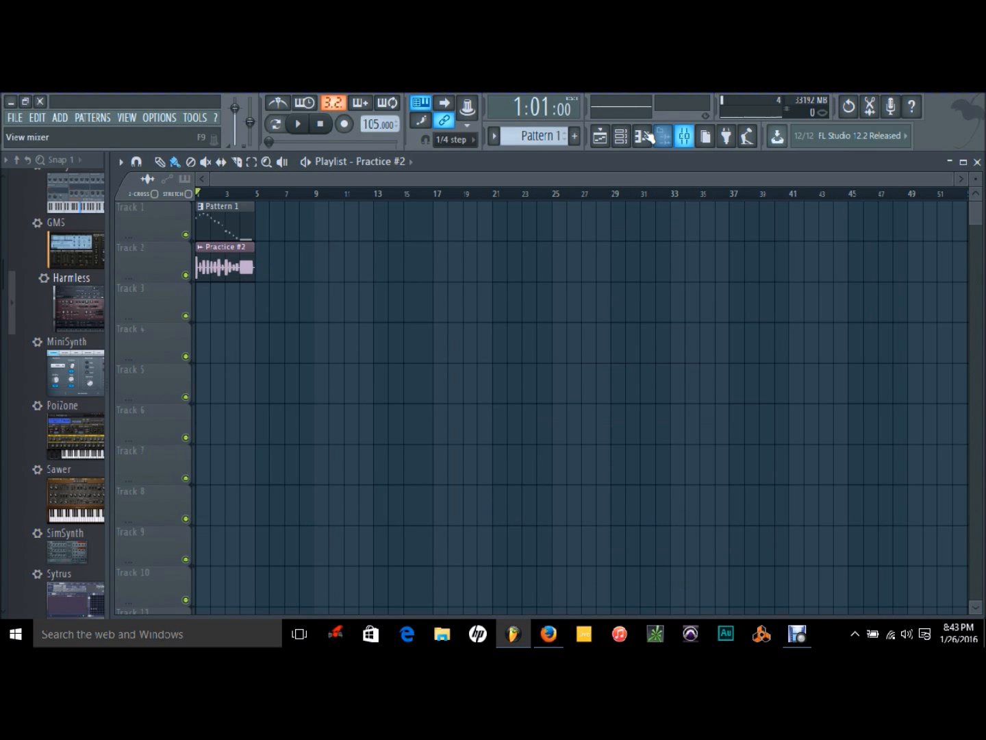
Route the Practice #2 audio clip channel to mixer track 1 and lower that track's fader slightly.
left_click(687, 140)
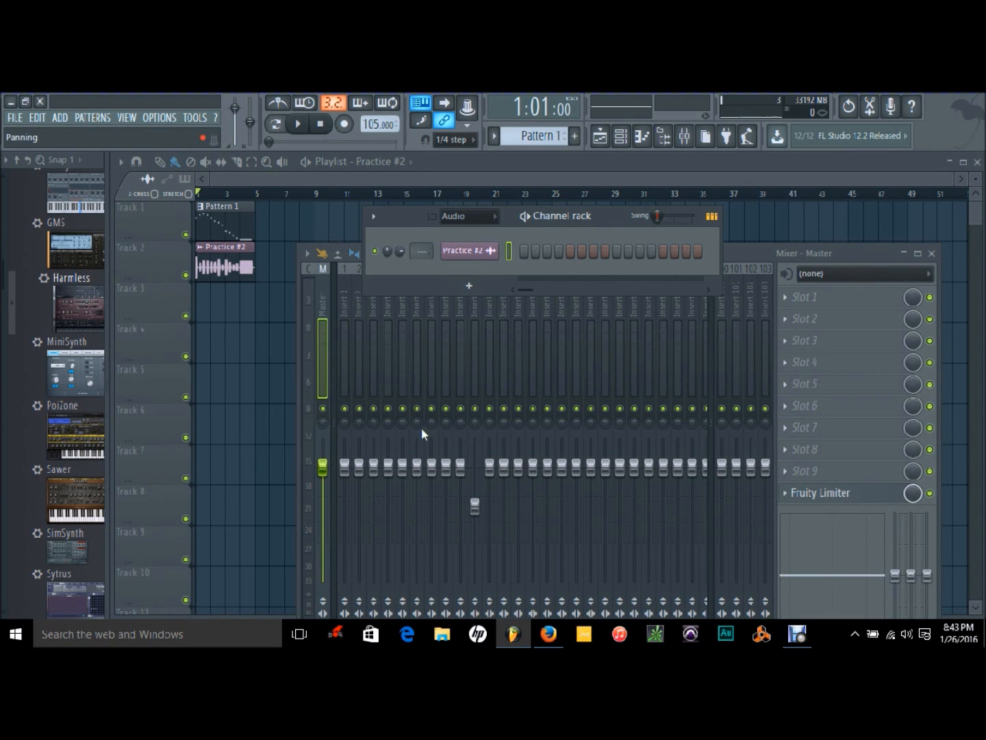
left_click(344, 304)
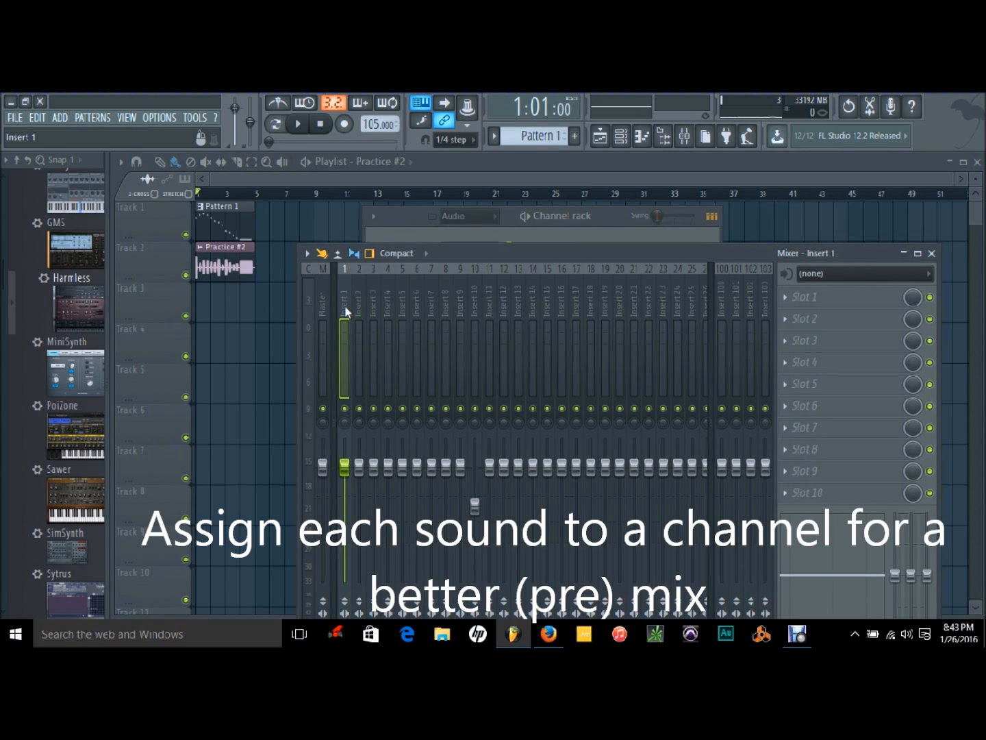
right_click(345, 311)
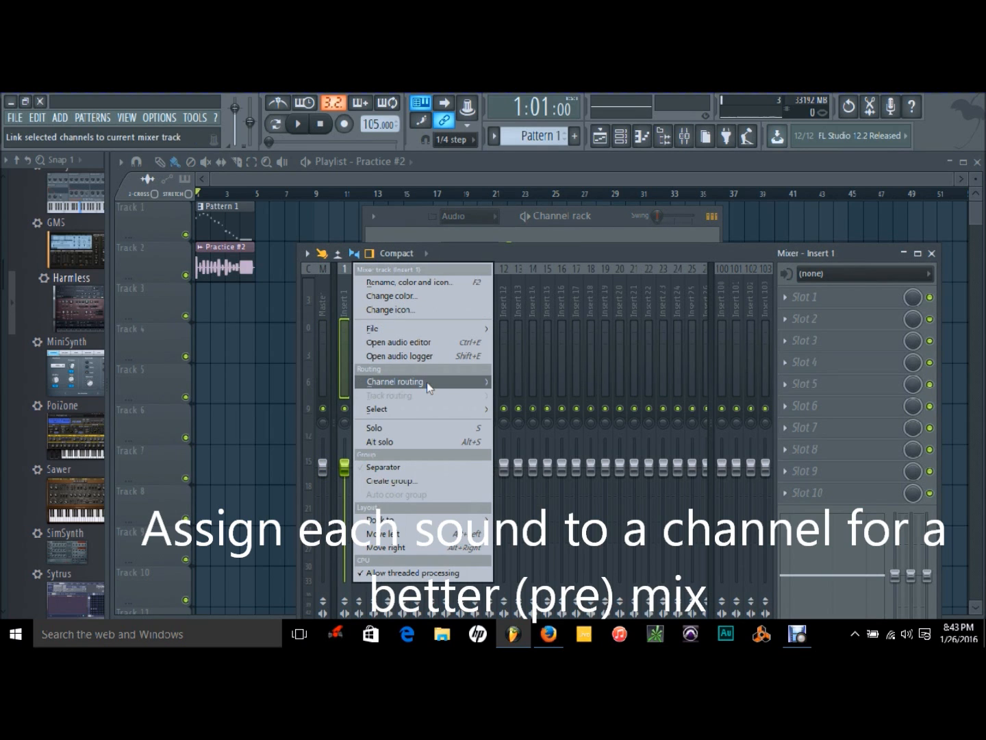
mouse_move(436, 384)
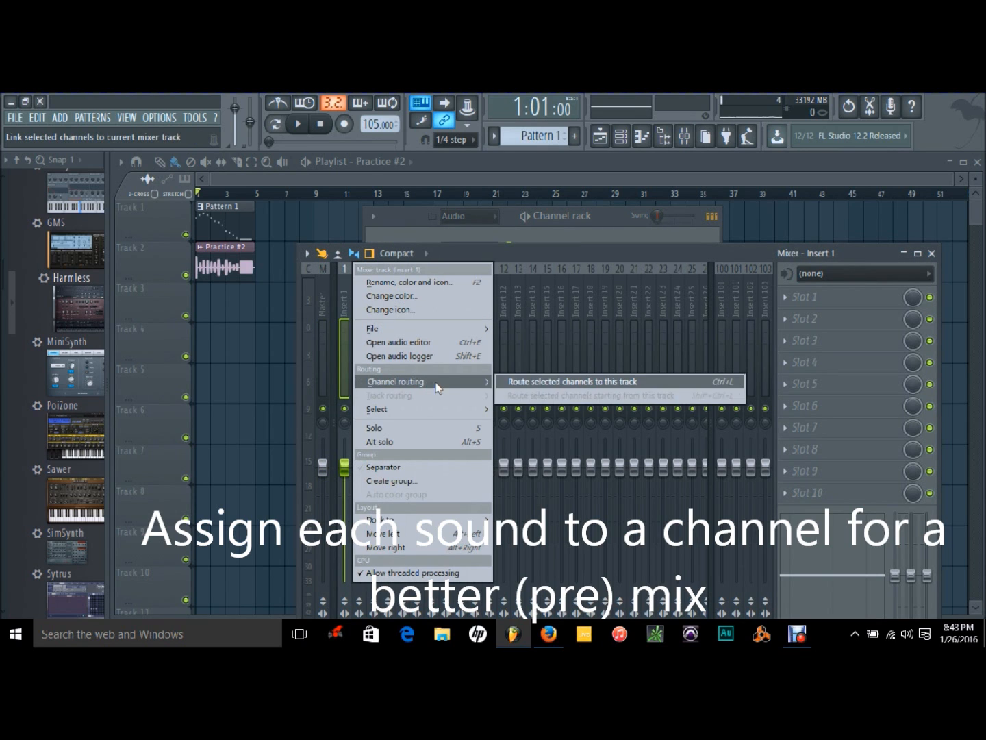
left_click(540, 381)
left_click(560, 217)
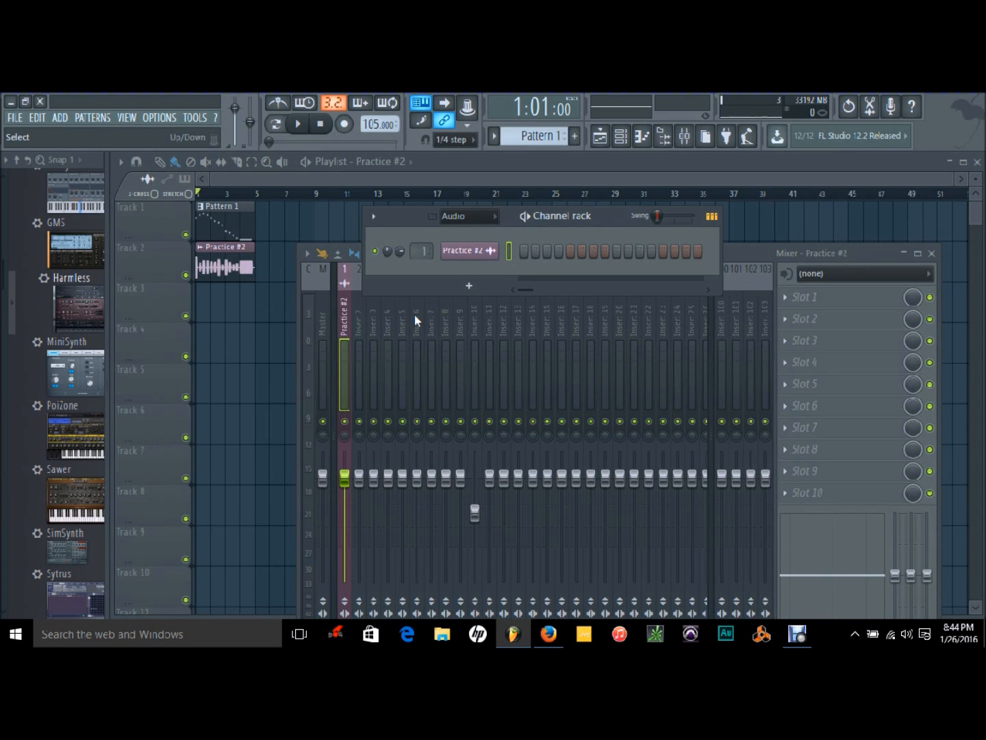
mouse_move(349, 476)
left_mouse_down()
mouse_move(350, 519)
mouse_move(350, 491)
mouse_move(352, 519)
mouse_move(372, 475)
mouse_move(348, 494)
left_mouse_up()
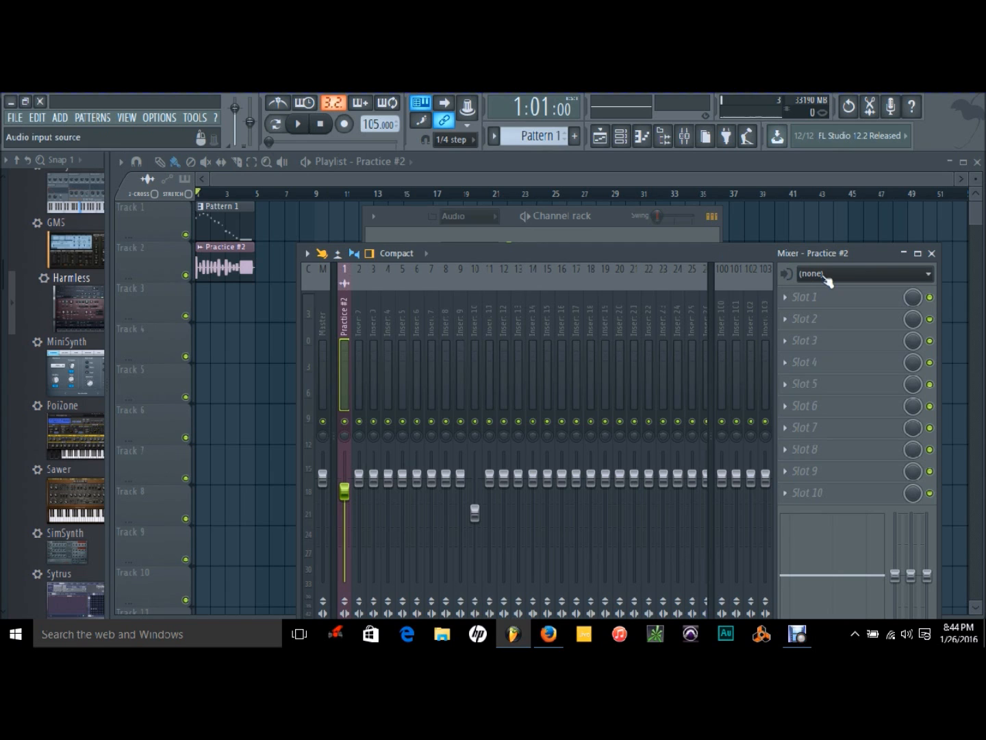
left_click(933, 256)
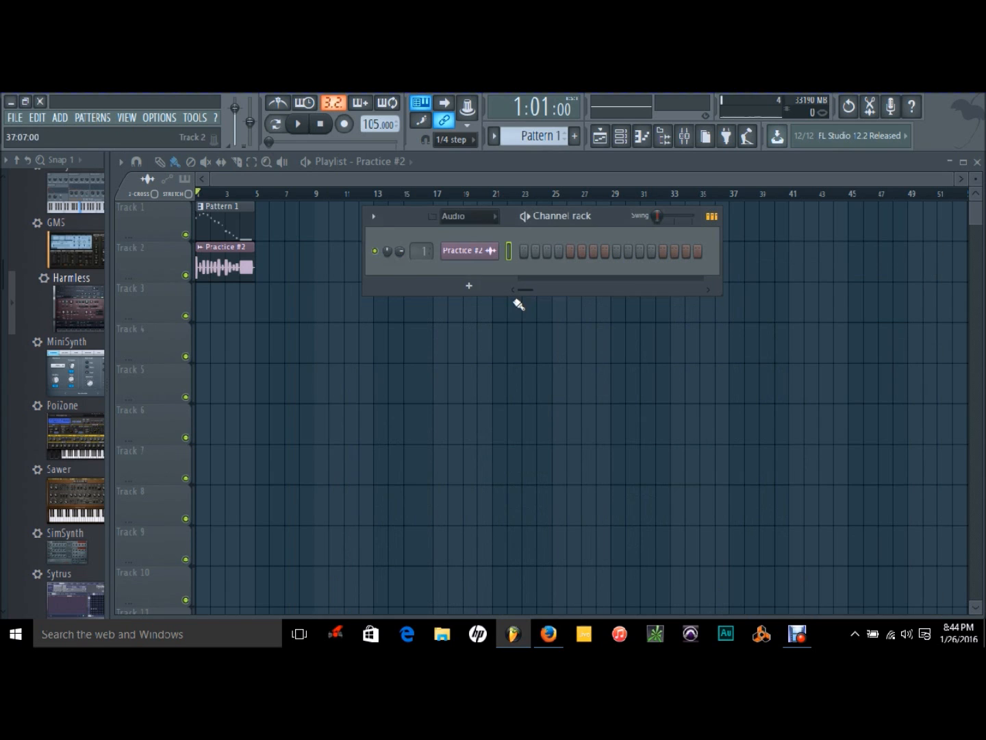
Show all channels in the channel rack, delete the Harmless channel, and briefly preview the playback.
left_click(488, 218)
left_click(486, 234)
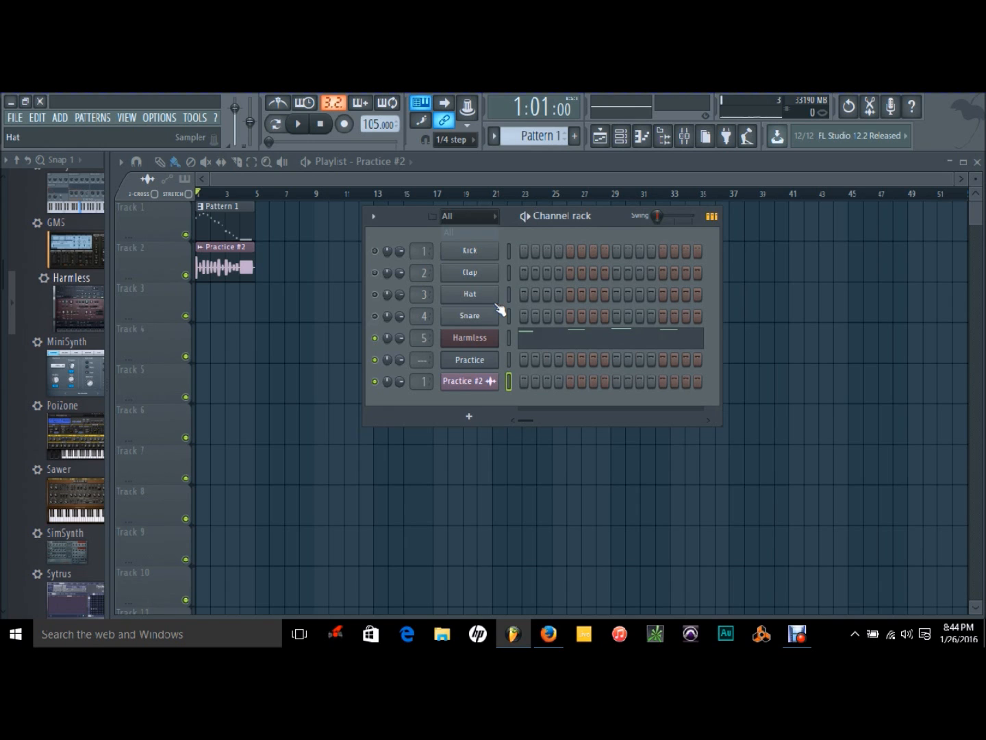
right_click(466, 340)
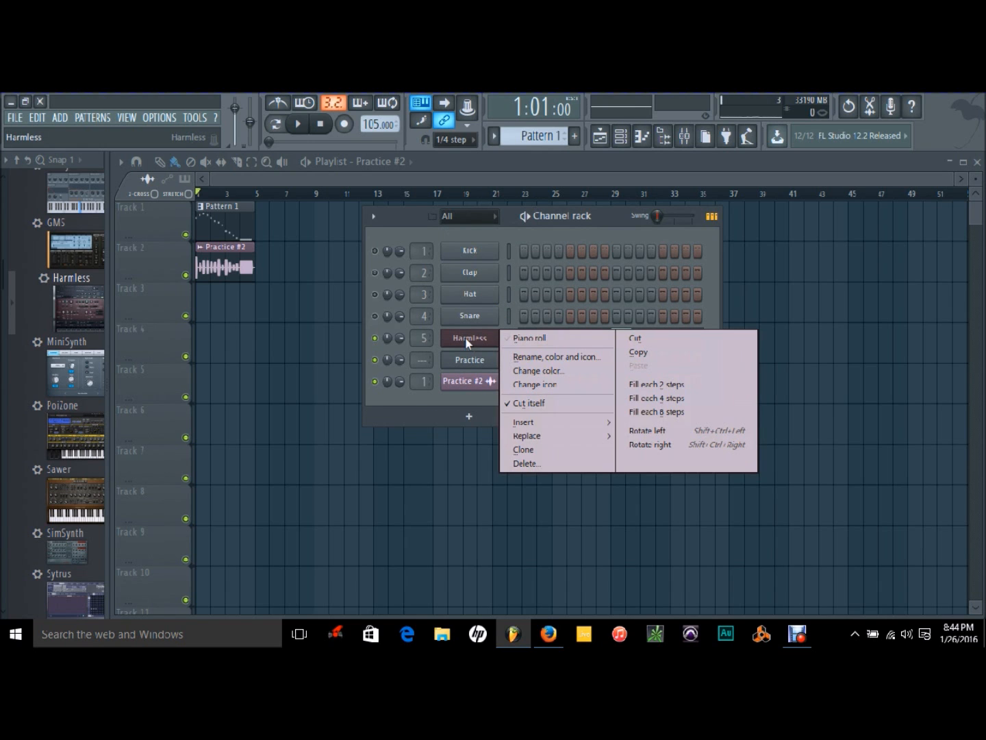
left_click(526, 463)
left_click(566, 402)
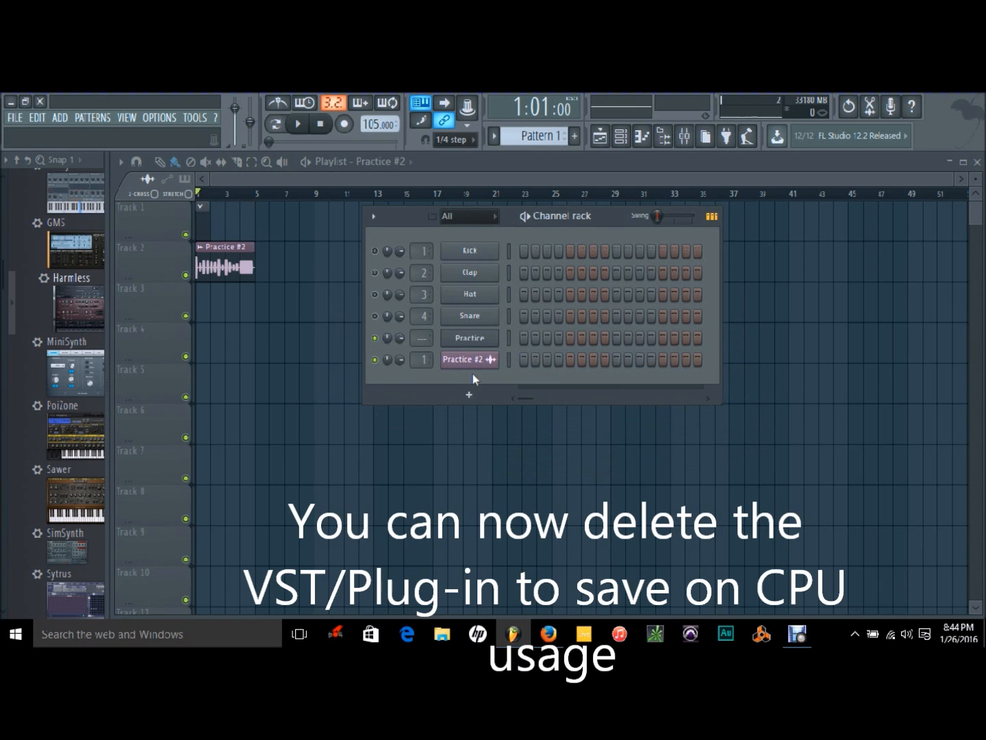
left_click(298, 124)
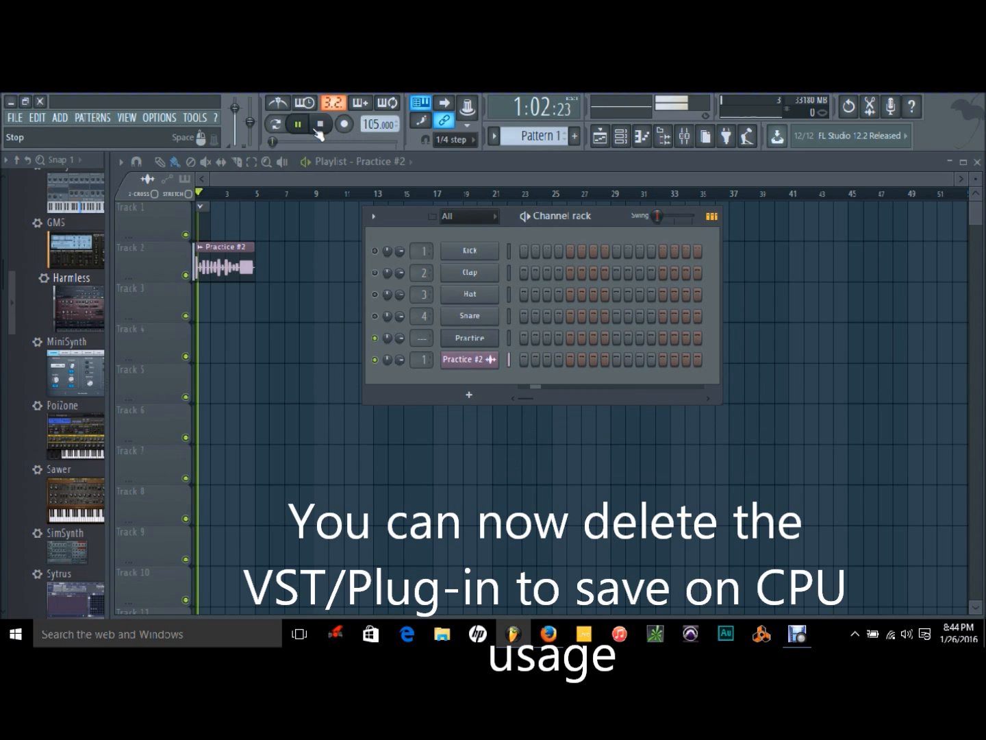
left_click(320, 125)
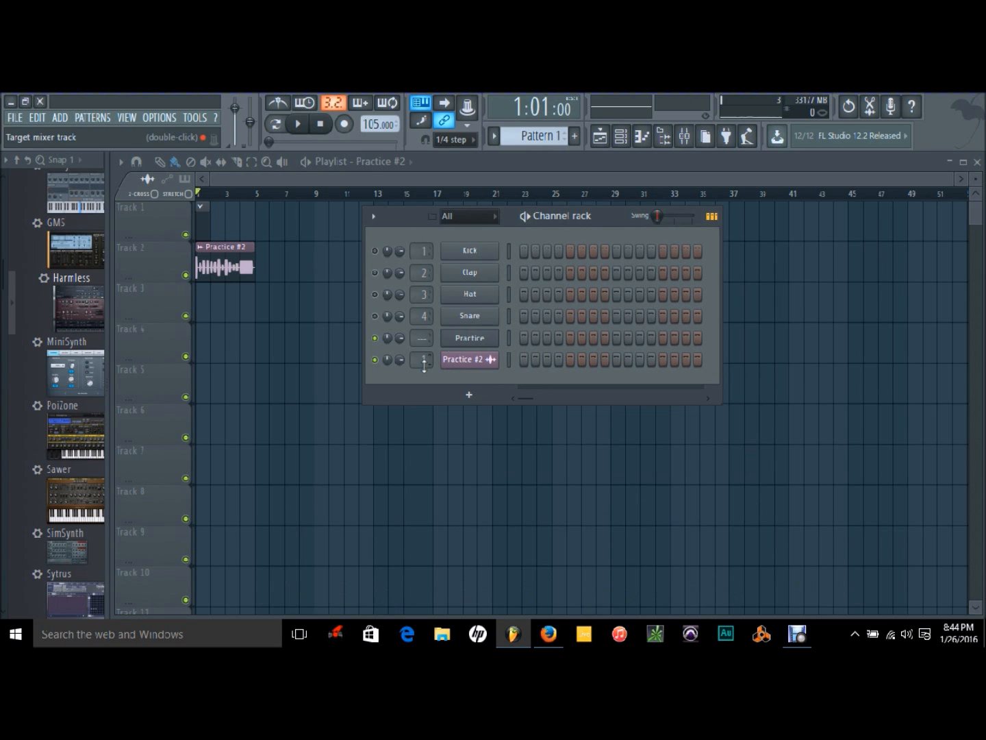
Delete the Kick channel from the channel rack.
right_click(476, 256)
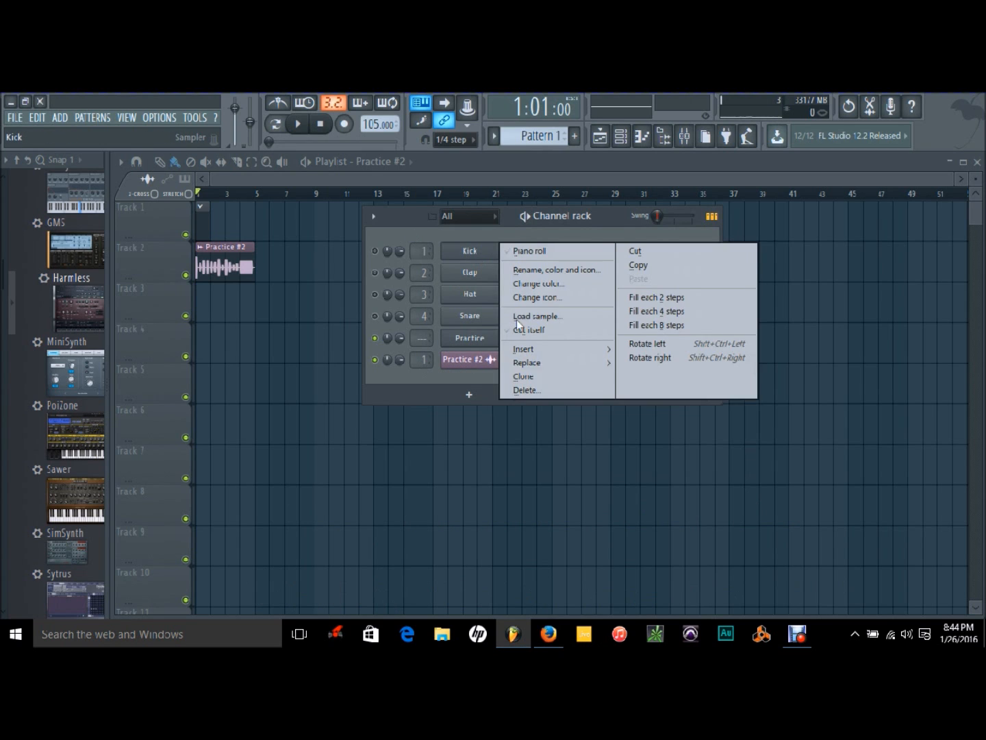
left_click(527, 374)
left_click(567, 400)
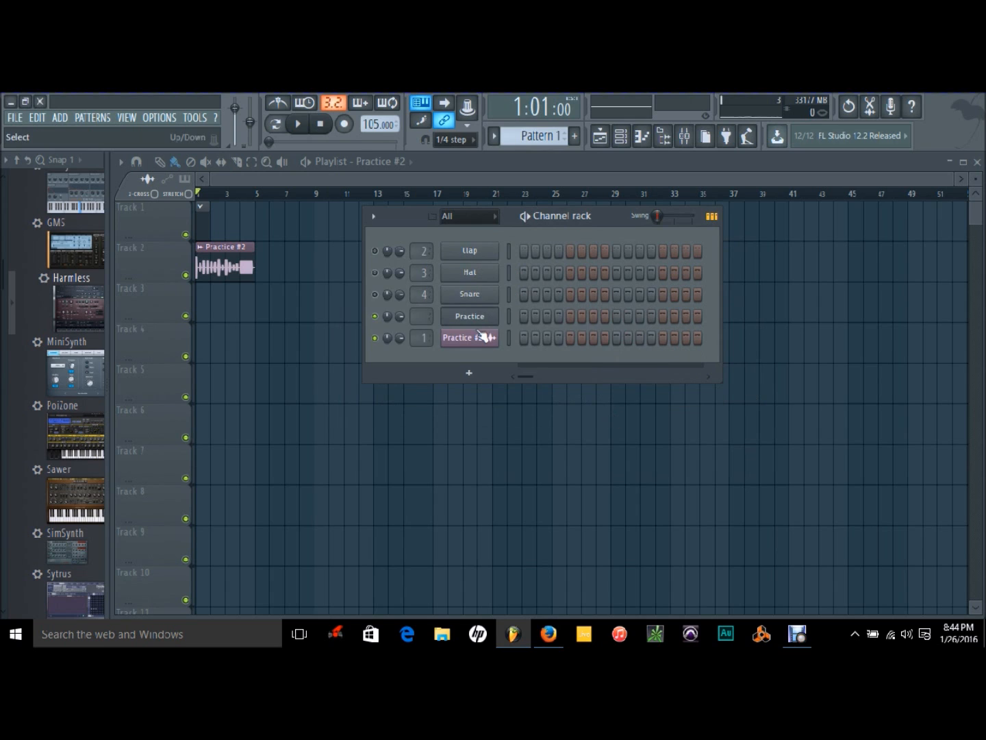